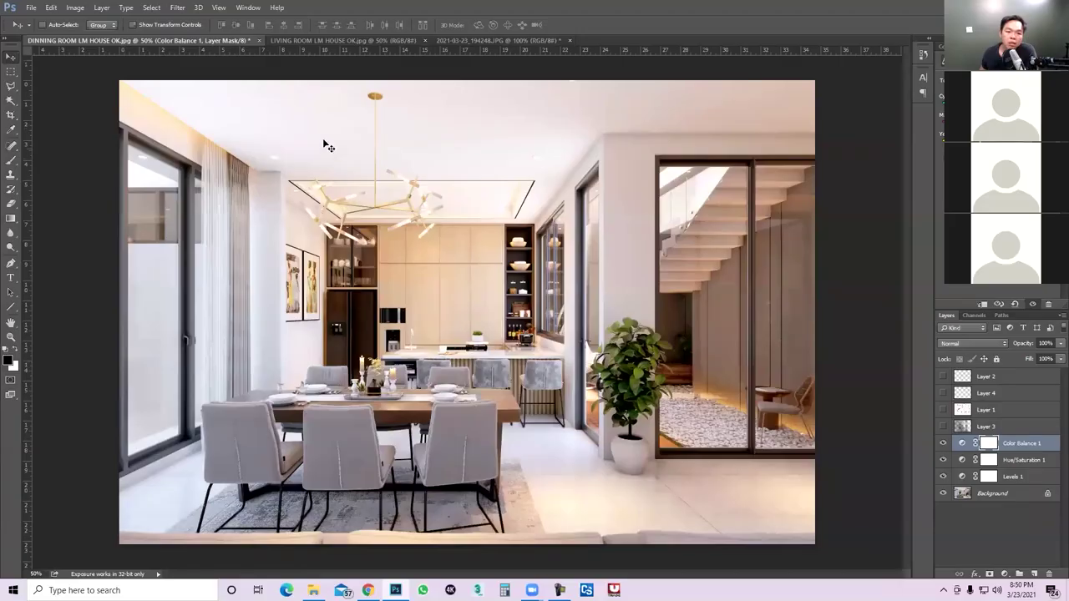
Switch to the LIVING ROOM LM HOUSE OK.jpg render document.
click(285, 39)
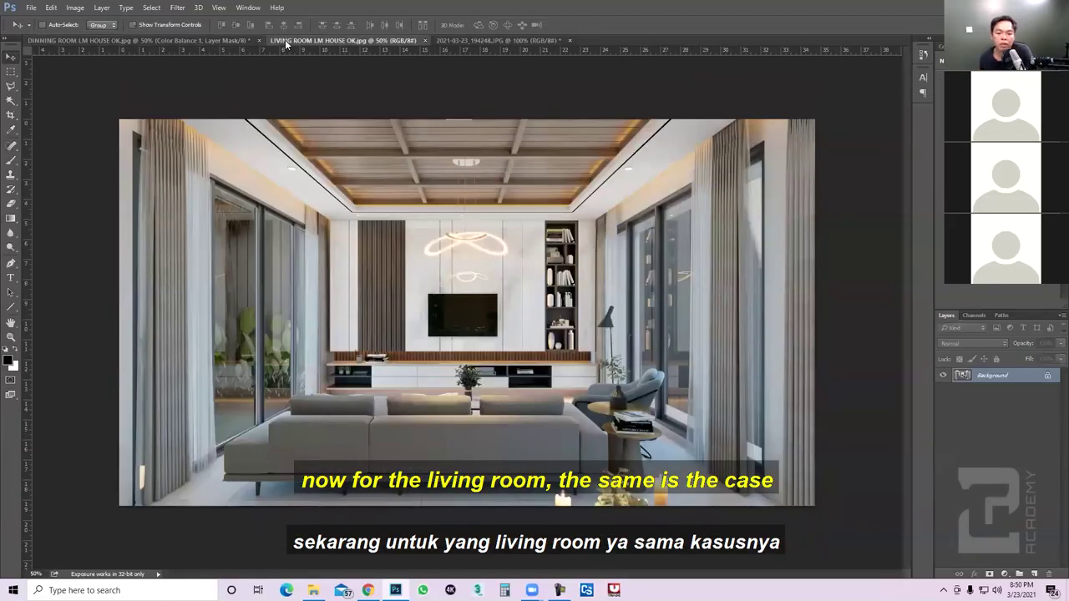
Add a Hue/Saturation adjustment layer and hide it.
click(1004, 575)
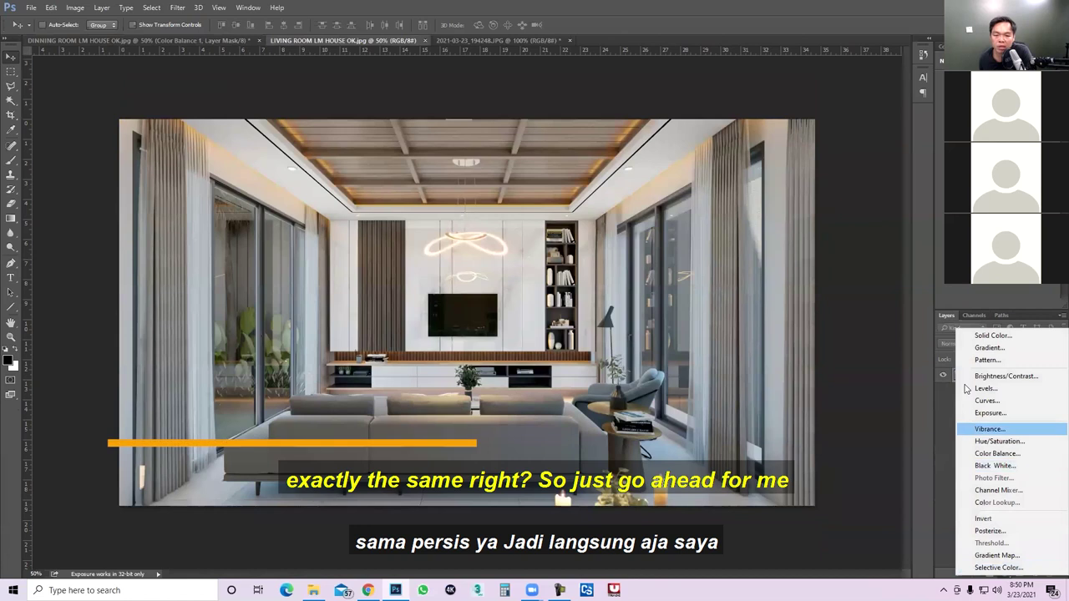
click(998, 442)
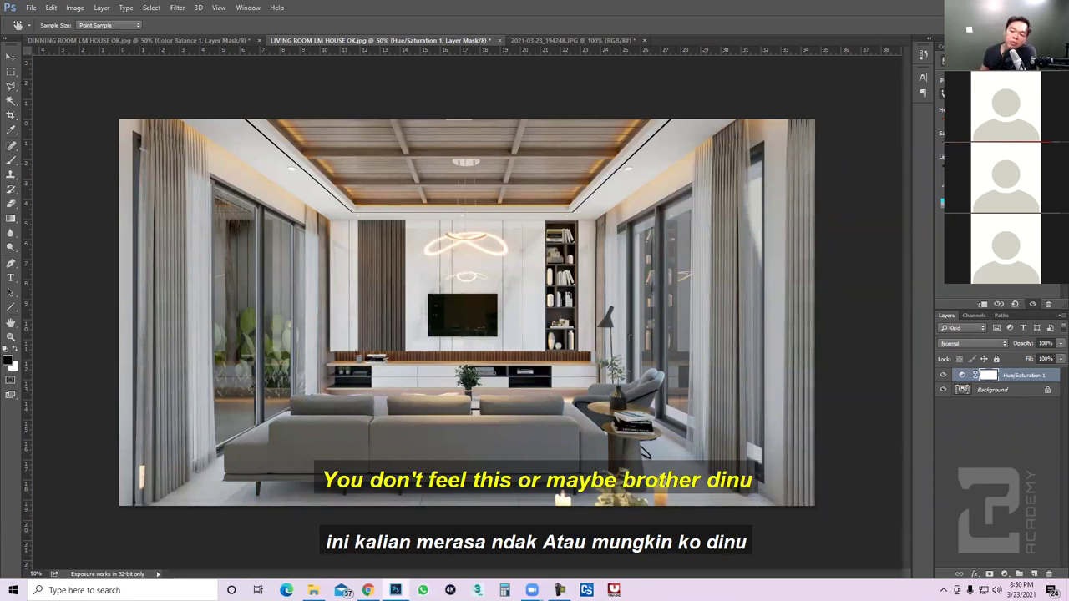
click(943, 375)
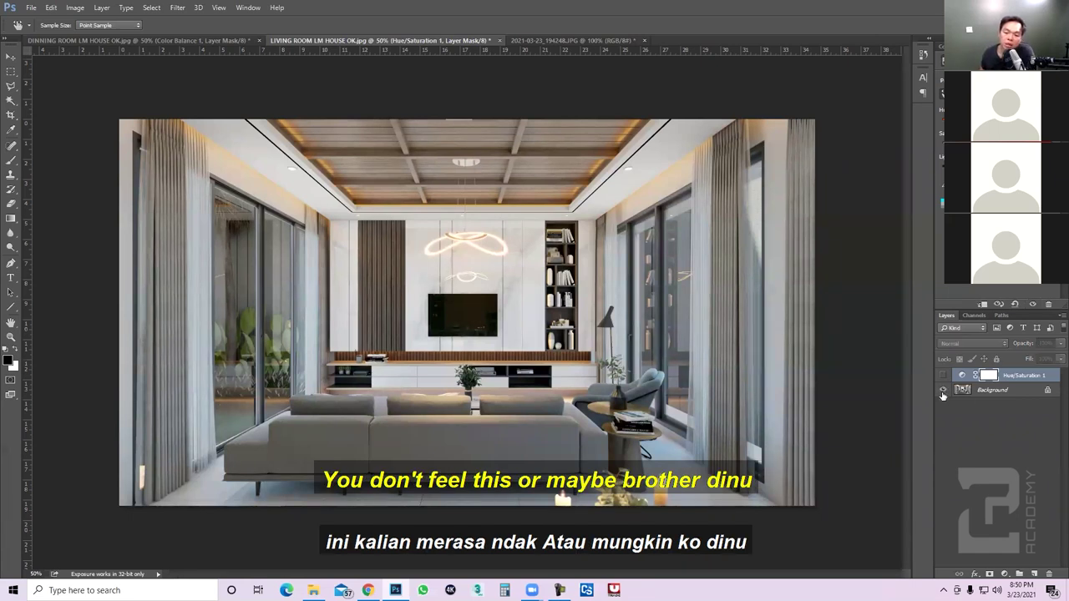
Set the foreground colour to red #ff0000, pick the Brush, and add a new empty layer.
key(v)
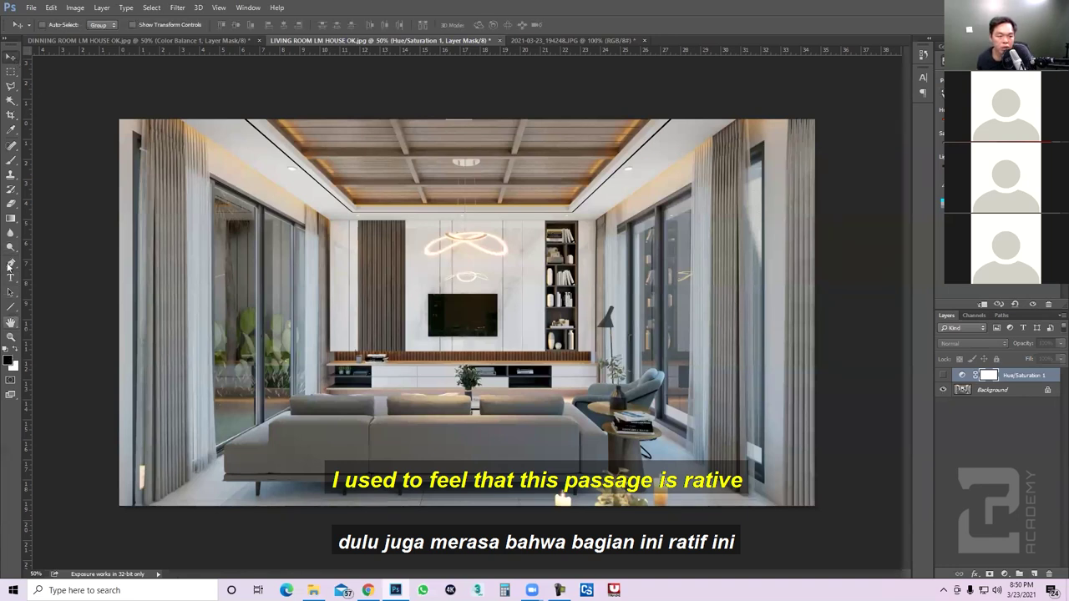
click(8, 360)
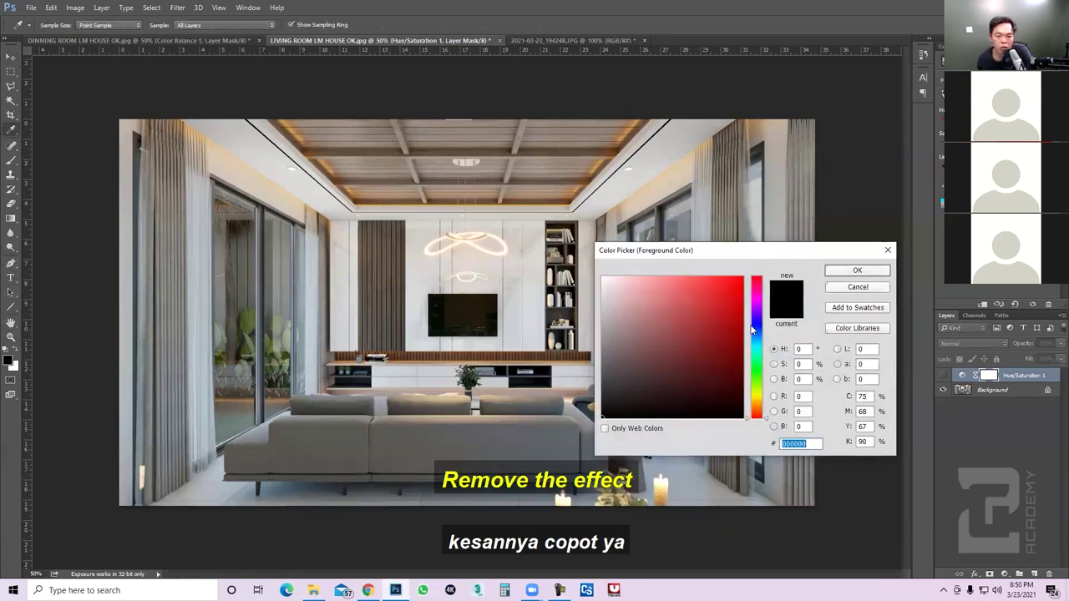
click(743, 277)
click(858, 271)
key(b)
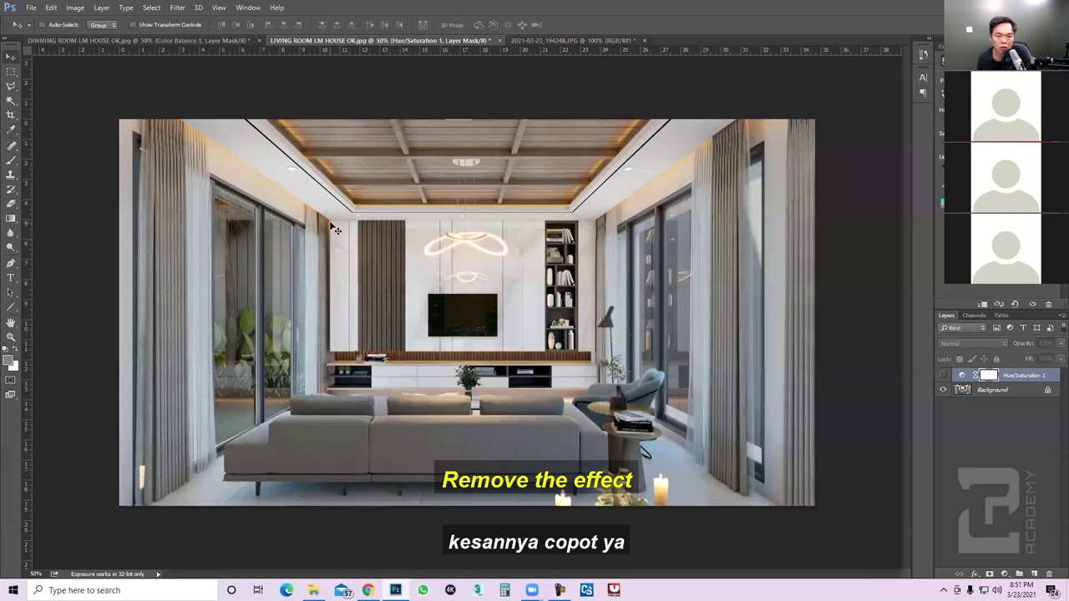
key(ctrl+shift+alt+n)
Circle the TV wall, arrow the TV and cross out the sofa in red, then hide Layer 1.
mouse_move(307, 222)
mouse_down()
mouse_move(422, 415)
mouse_move(394, 213)
mouse_up()
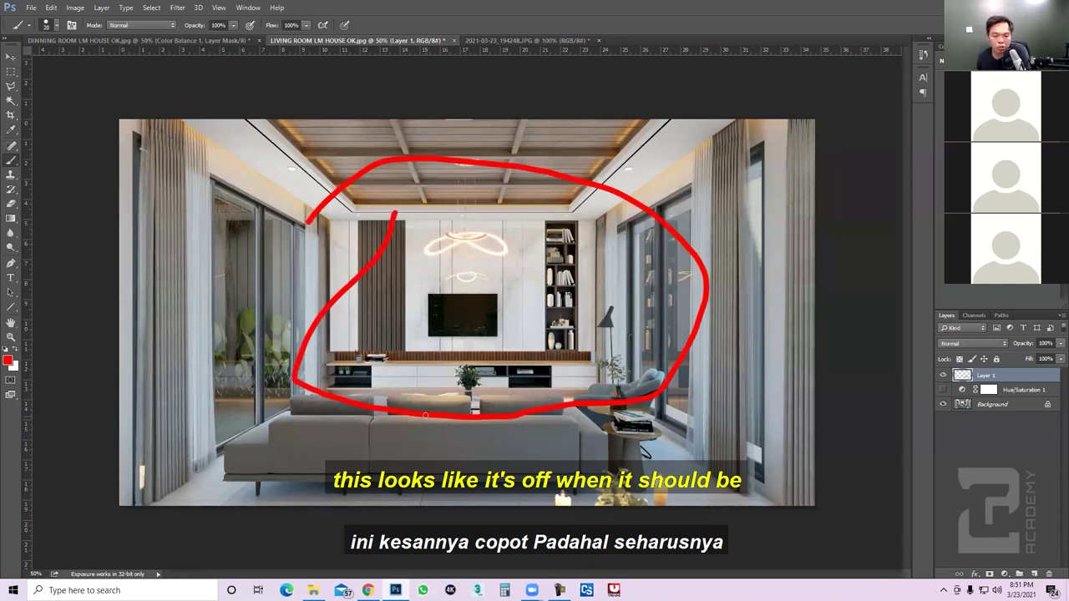
mouse_move(380, 409)
mouse_down()
mouse_move(386, 339)
mouse_move(435, 311)
mouse_move(434, 323)
mouse_up()
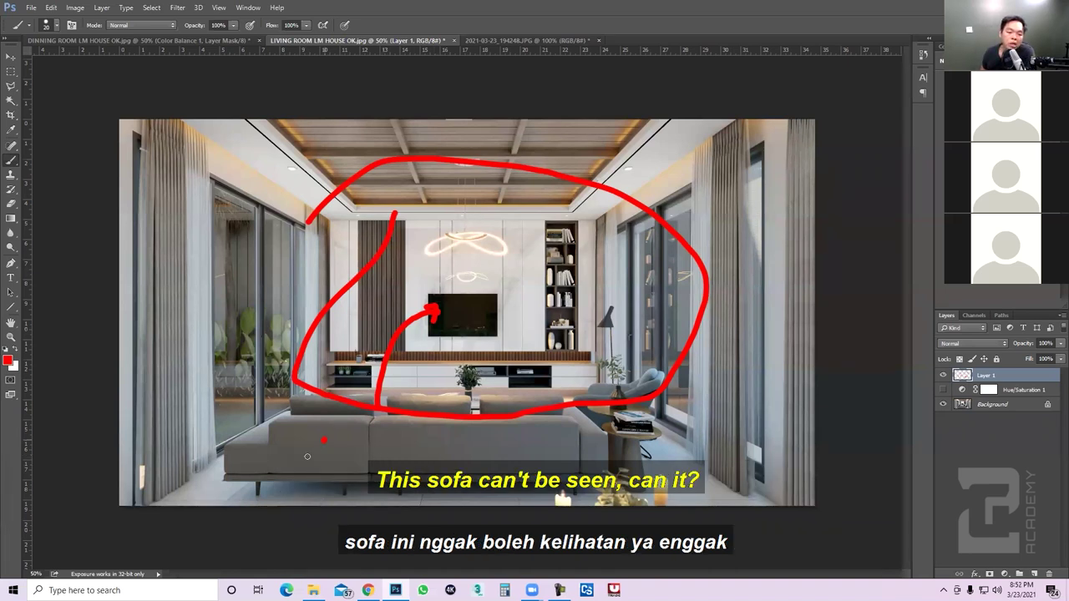
mouse_move(451, 438)
mouse_down()
mouse_move(414, 455)
mouse_move(452, 451)
mouse_up()
mouse_move(545, 420)
mouse_down()
mouse_move(514, 450)
mouse_move(546, 456)
mouse_up()
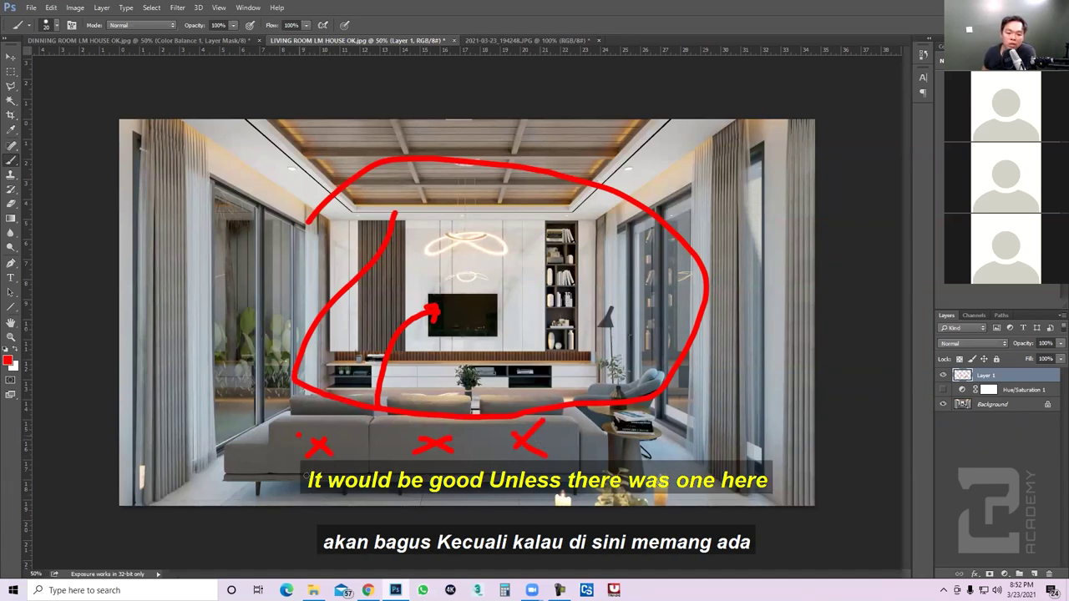
drag(301, 436, 545, 453)
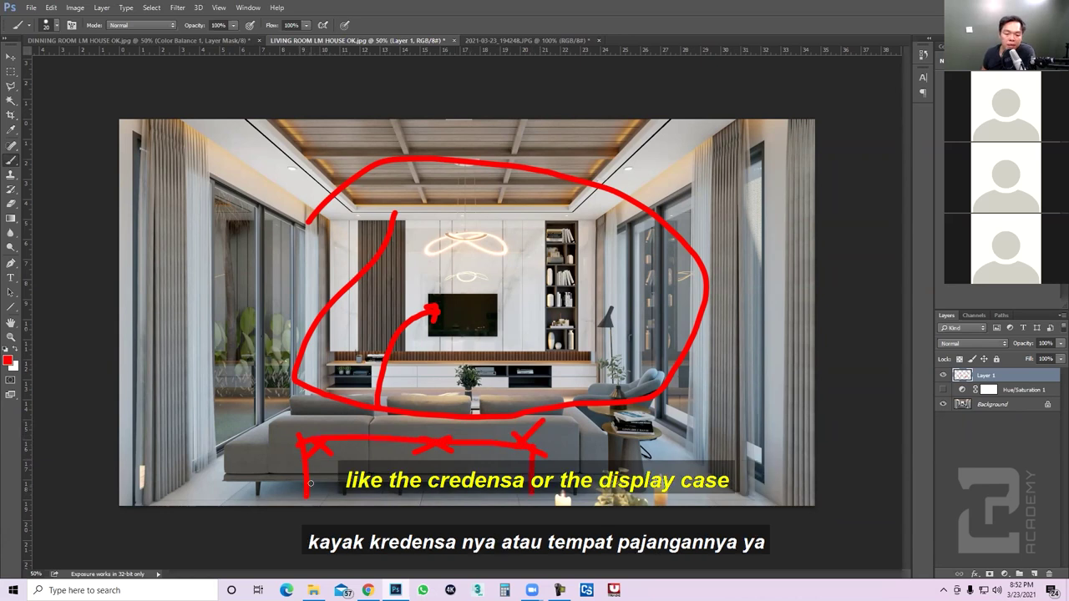
mouse_move(317, 456)
mouse_down()
mouse_move(327, 502)
mouse_move(532, 470)
mouse_move(523, 501)
mouse_up()
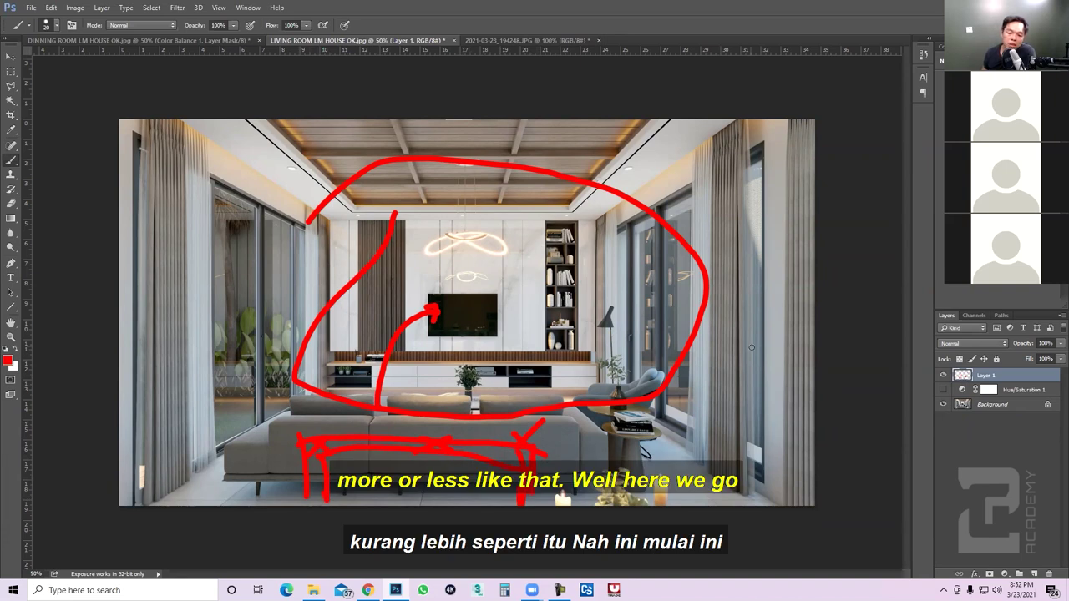
click(943, 375)
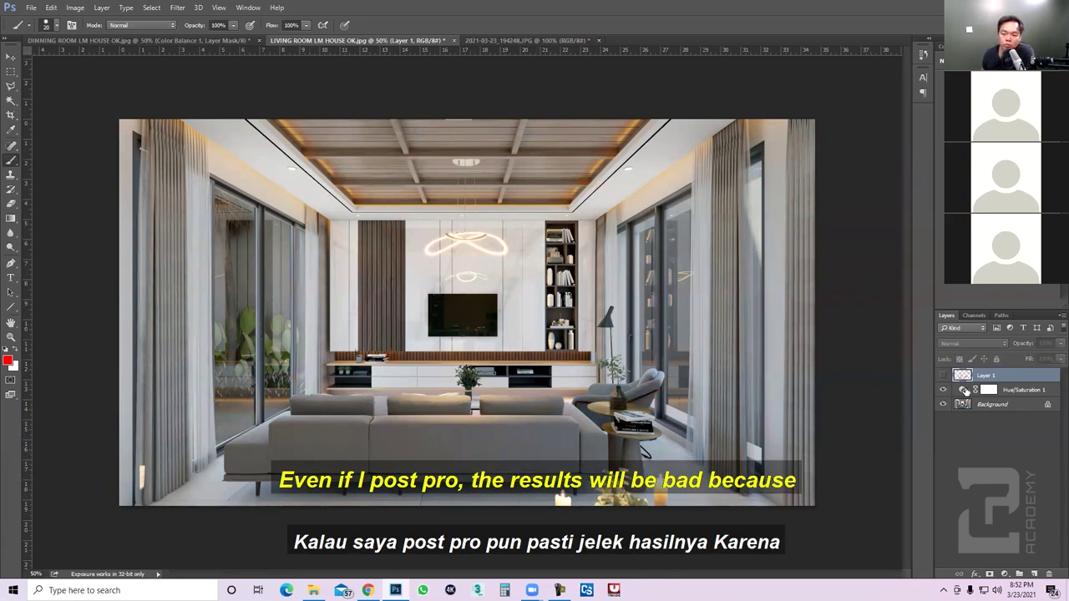
Re-enable Hue/Saturation 1, discard a trial Curves layer, and add Color Balance 1.
click(967, 392)
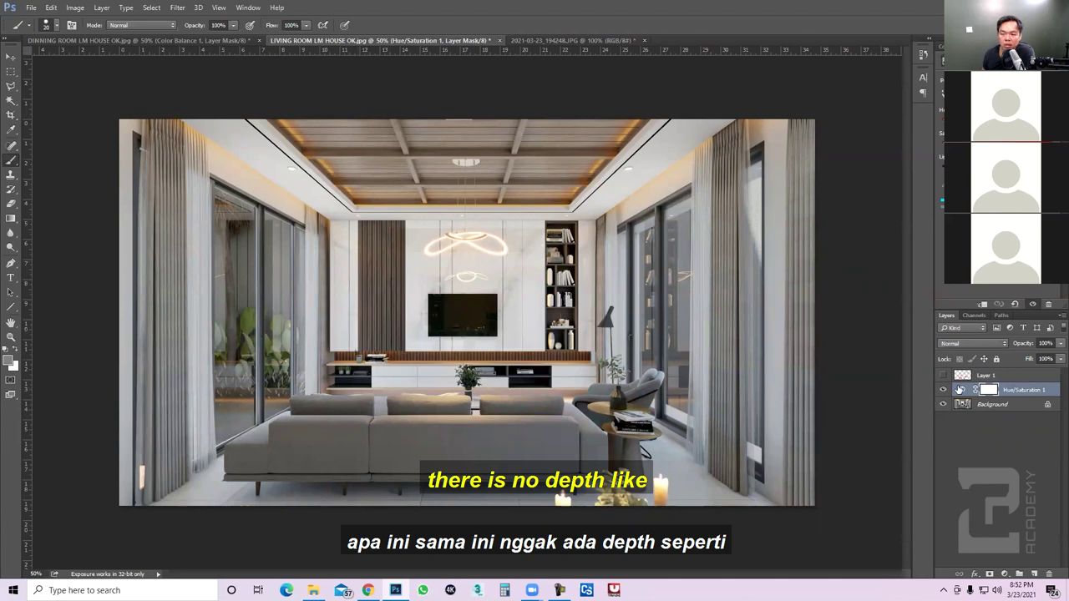
click(1004, 575)
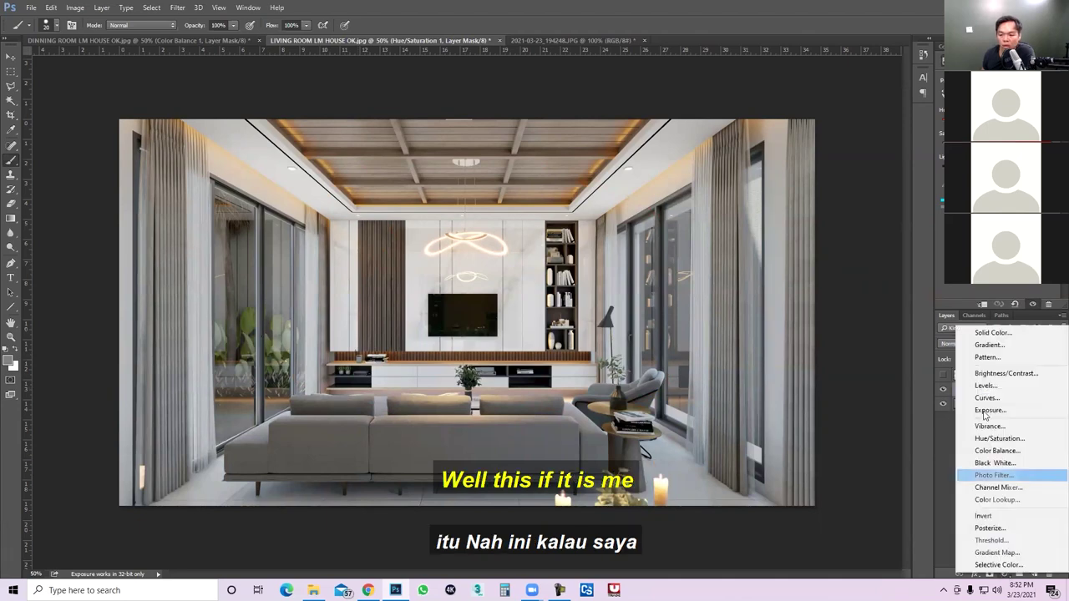
click(992, 397)
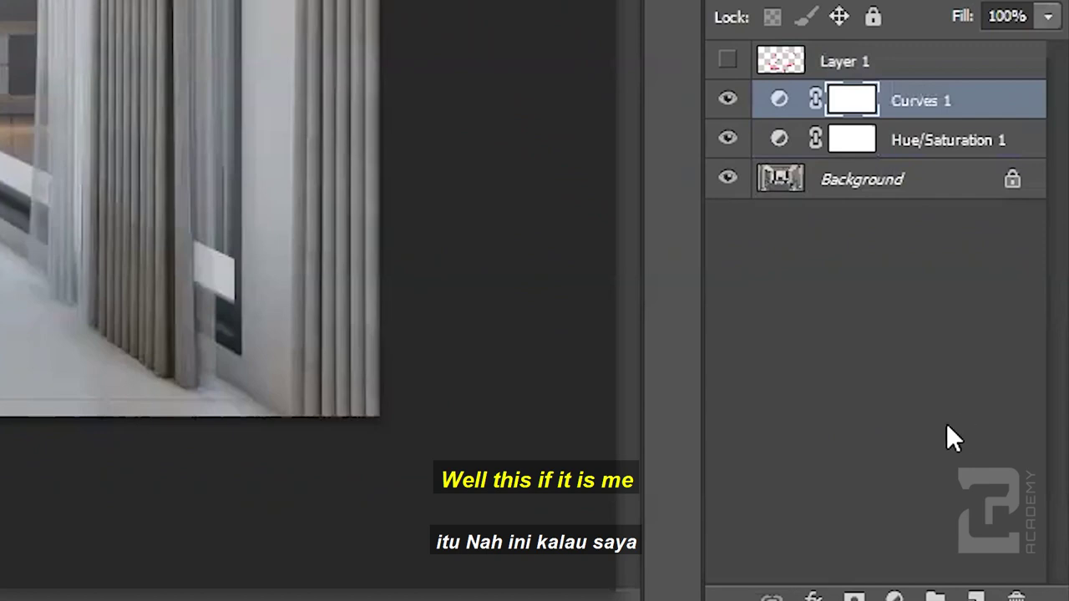
key(Delete)
click(893, 596)
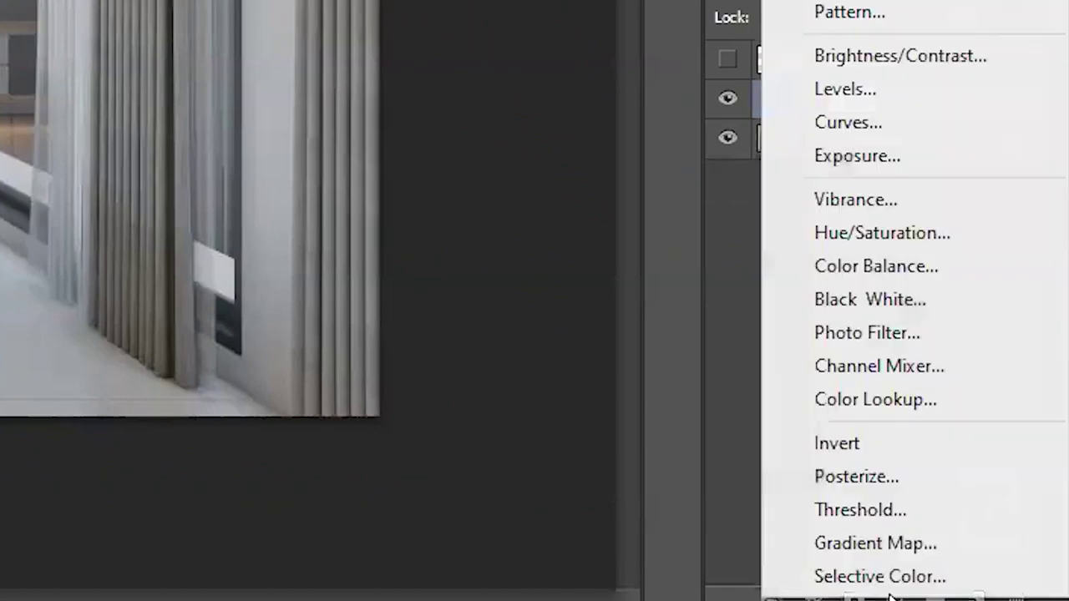
click(846, 265)
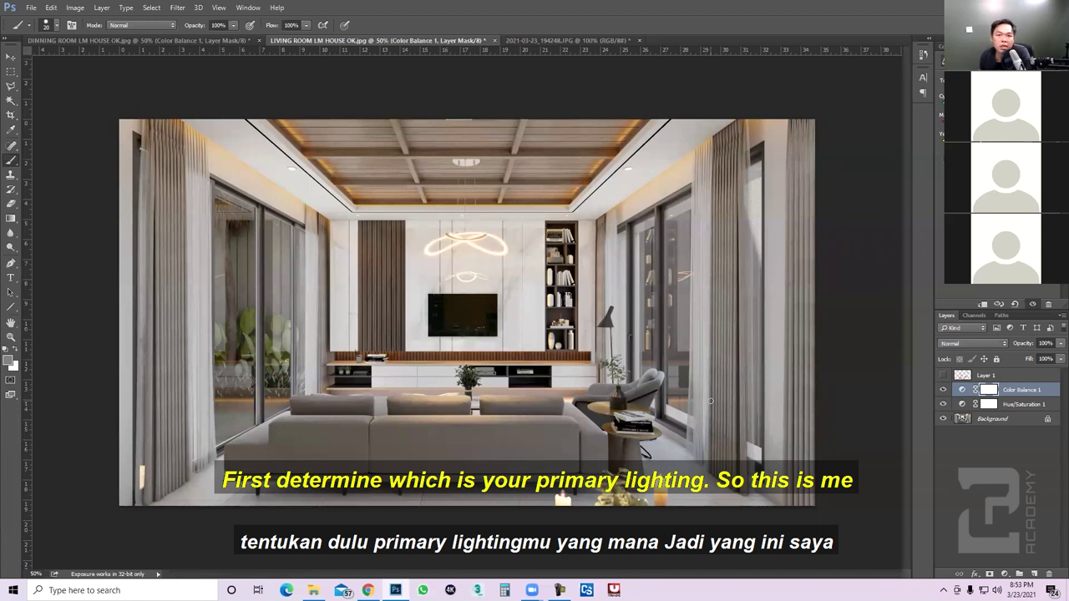
Hide Color Balance 1 and Hue/Saturation 1, then circle the armchair and side table in red.
click(943, 389)
click(943, 405)
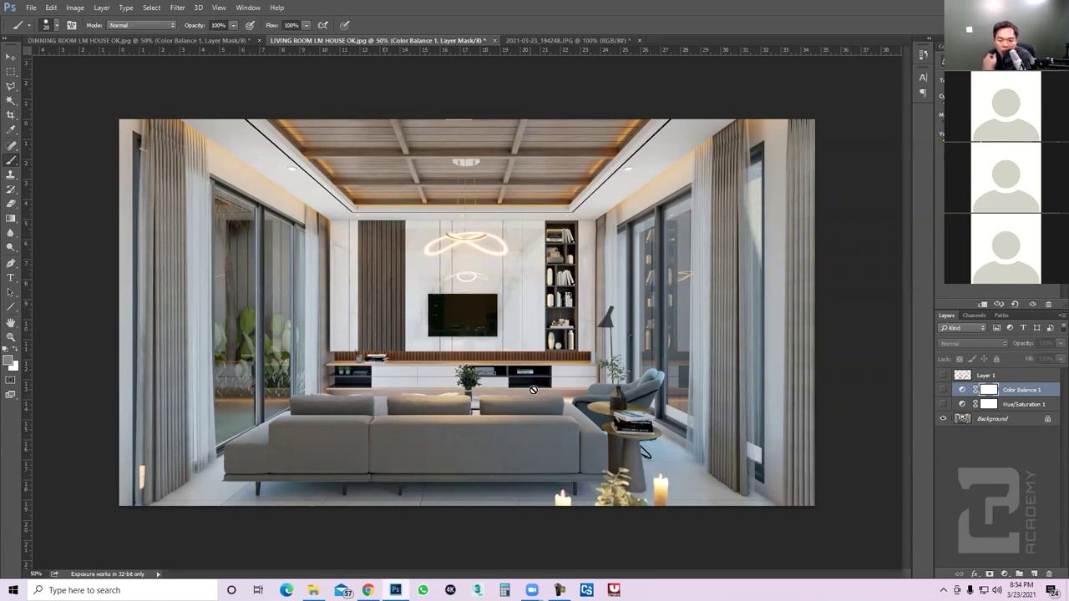
mouse_move(648, 354)
mouse_down()
mouse_move(573, 373)
mouse_move(555, 441)
mouse_move(637, 466)
mouse_move(659, 360)
mouse_move(585, 353)
mouse_up()
Draw a second red loop around the armchair and side table on Layer 1.
mouse_move(662, 359)
mouse_down()
mouse_move(590, 366)
mouse_move(564, 431)
mouse_move(608, 475)
mouse_move(653, 380)
mouse_move(631, 359)
mouse_up()
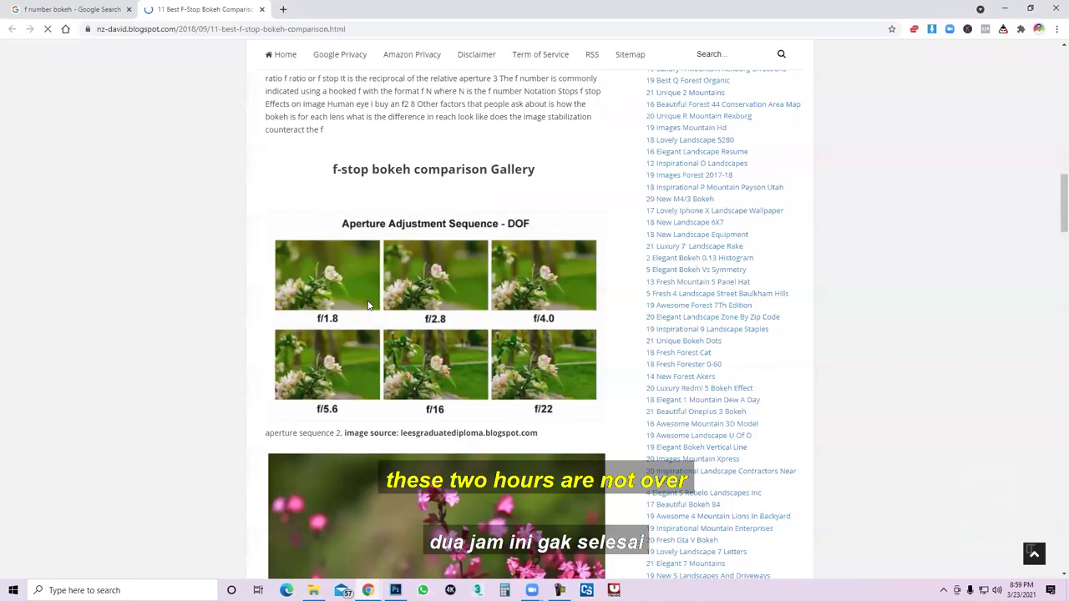
Scroll the bokeh comparison page to view the f/1.8 to f/22 aperture sequence.
scroll(369, 309, up, 1)
scroll(368, 309, up, 4)
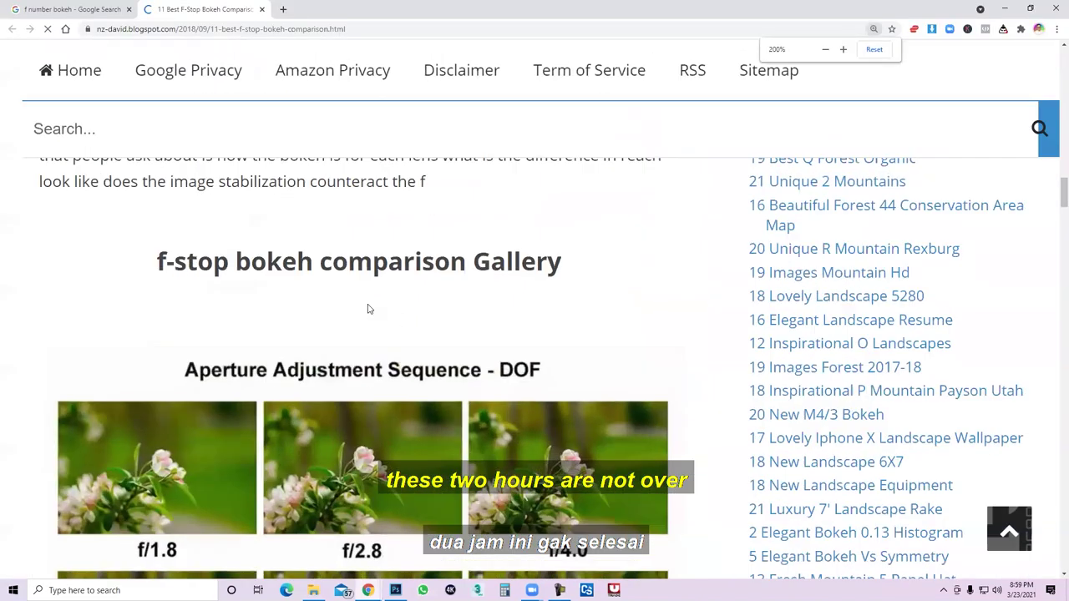
scroll(294, 438, down, 1)
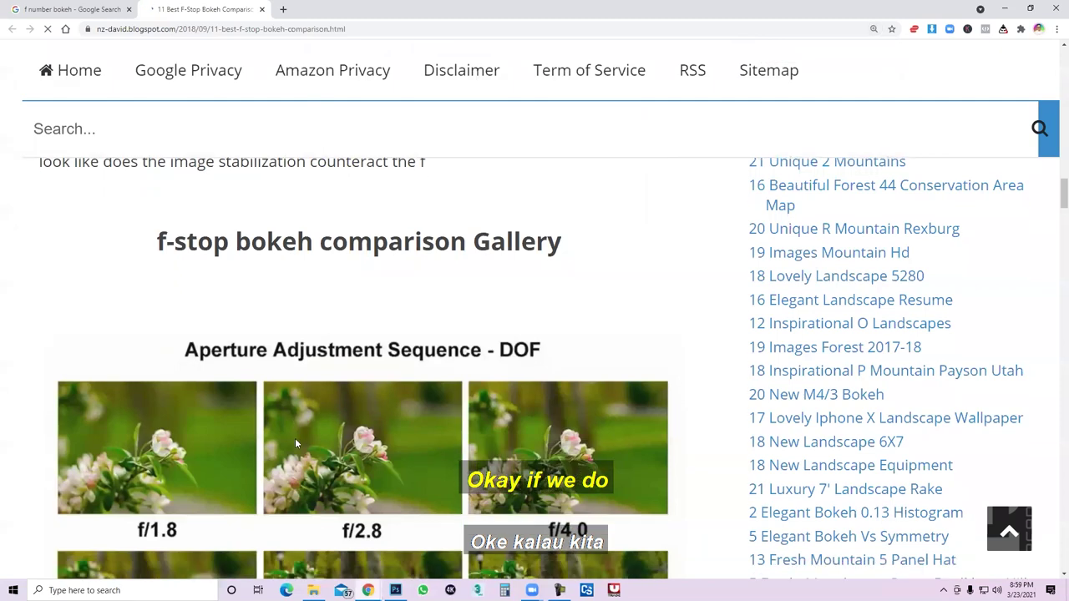
scroll(295, 438, down, 2)
scroll(250, 451, up, 2)
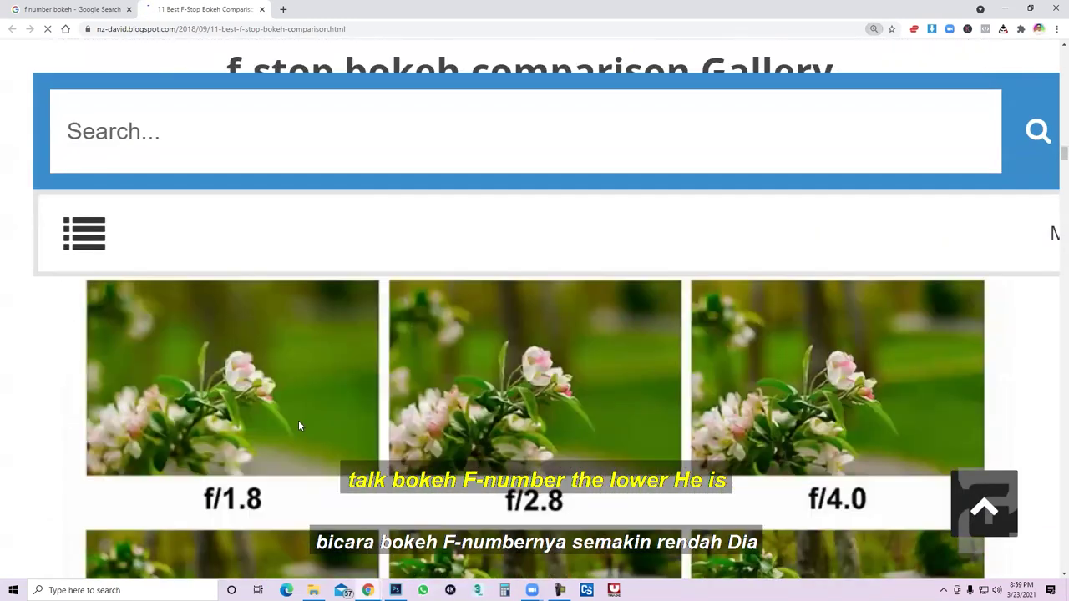
ctrl+scroll(211, 392, down, 3)
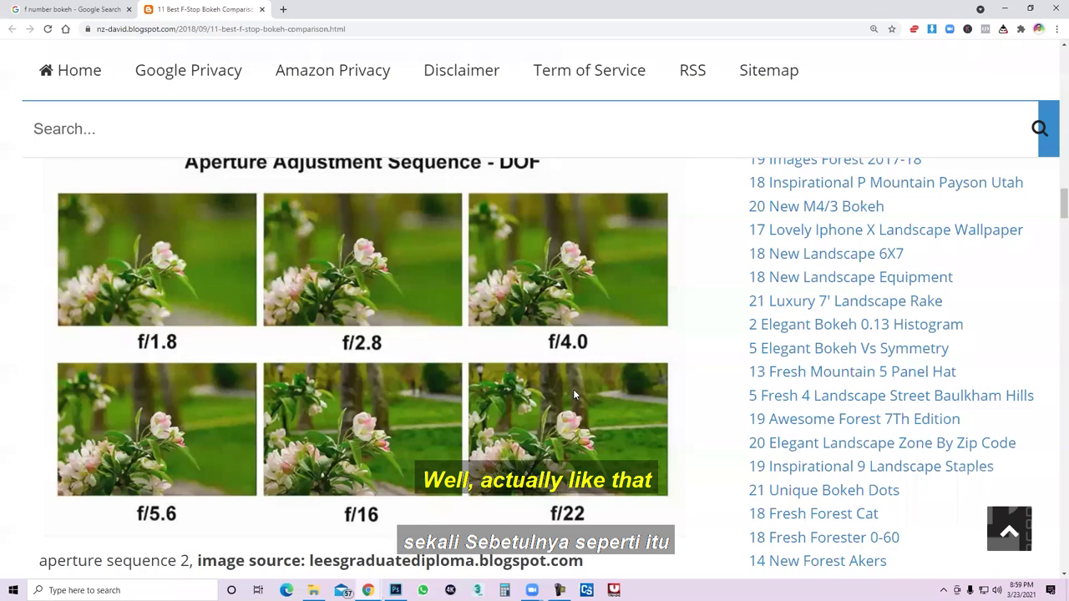
Scroll down past the lens f-stop chart to the DSC_3252 portrait photo.
scroll(362, 377, down, 5)
scroll(365, 373, up, 1)
scroll(357, 413, down, 2)
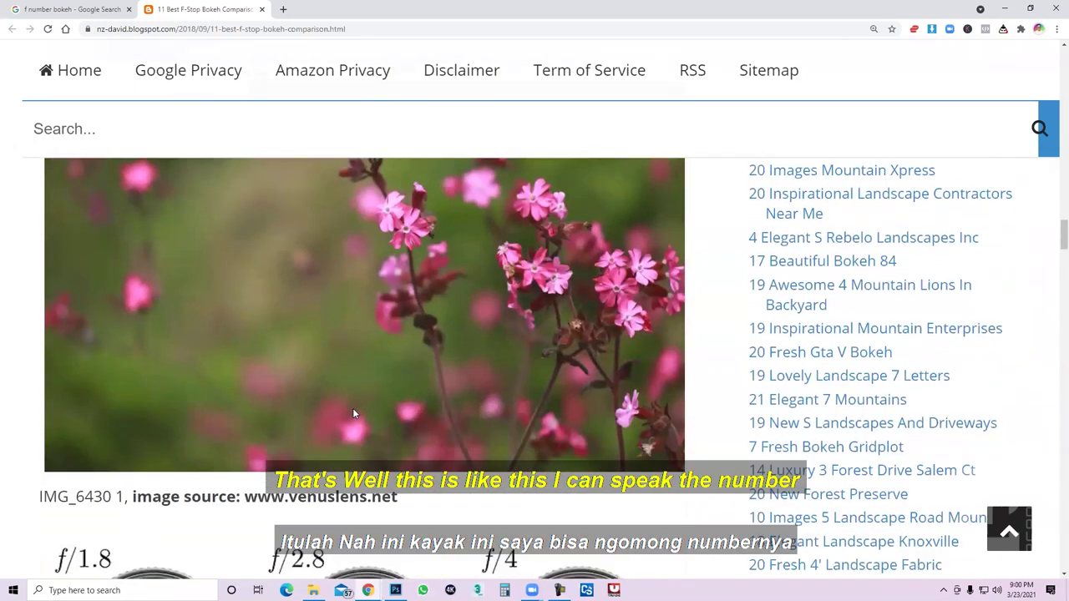
scroll(165, 402, up, 1)
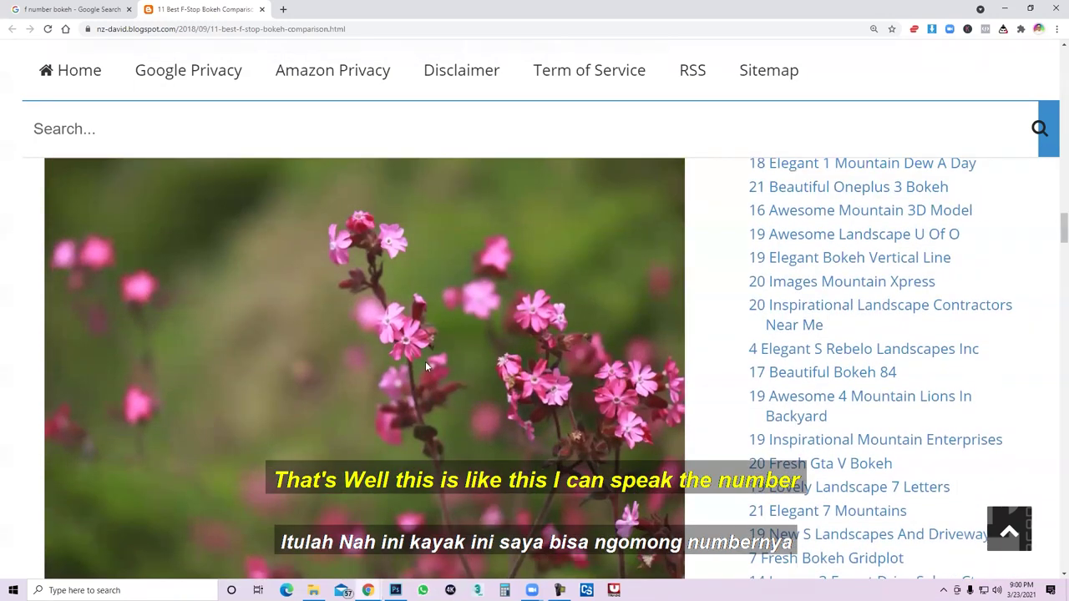
scroll(414, 390, up, 1)
scroll(409, 440, up, 1)
scroll(401, 451, down, 1)
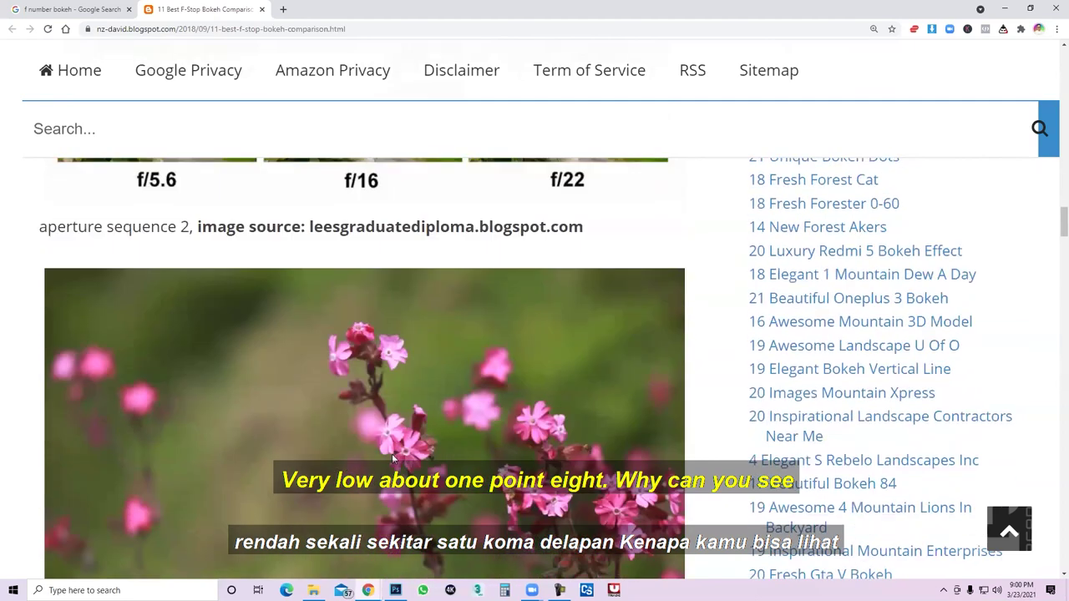
scroll(391, 453, down, 1)
scroll(393, 451, down, 1)
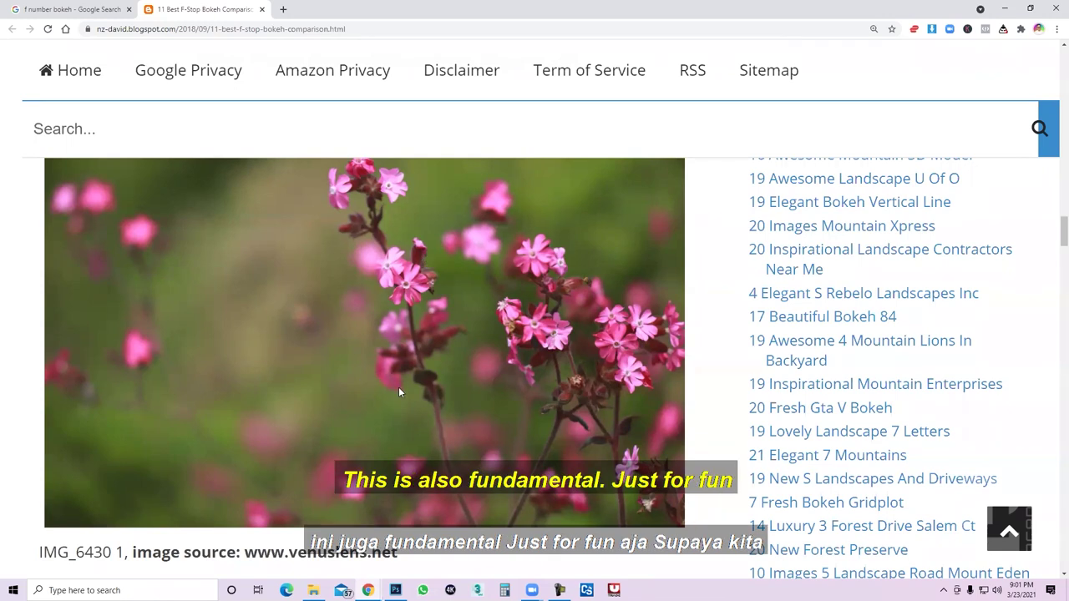
scroll(370, 273, down, 5)
scroll(341, 482, down, 3)
scroll(341, 482, up, 2)
scroll(341, 482, down, 3)
scroll(328, 474, up, 1)
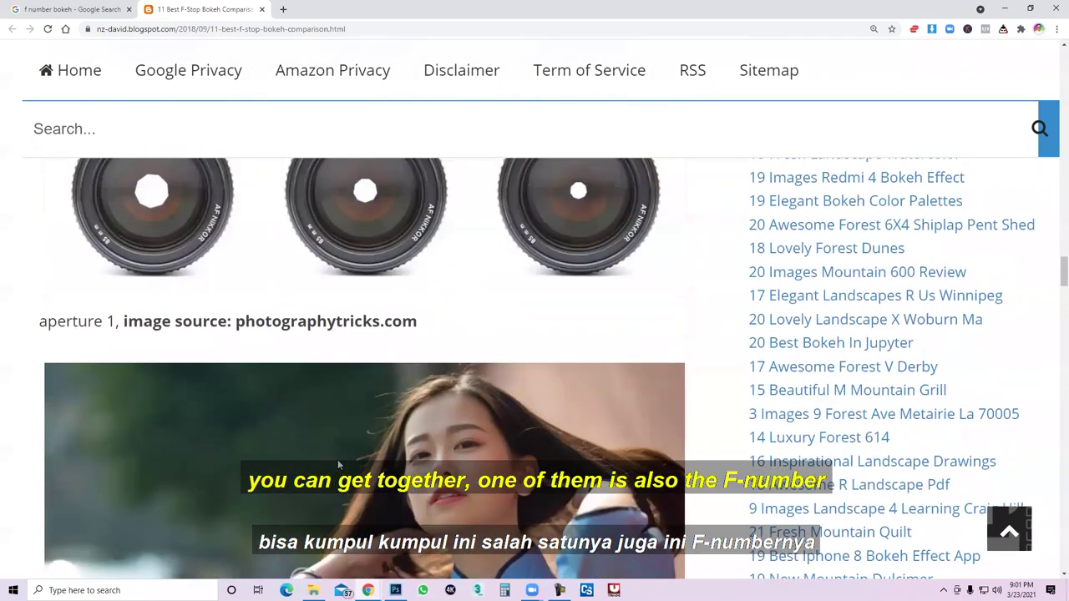
scroll(337, 459, down, 3)
scroll(332, 460, up, 1)
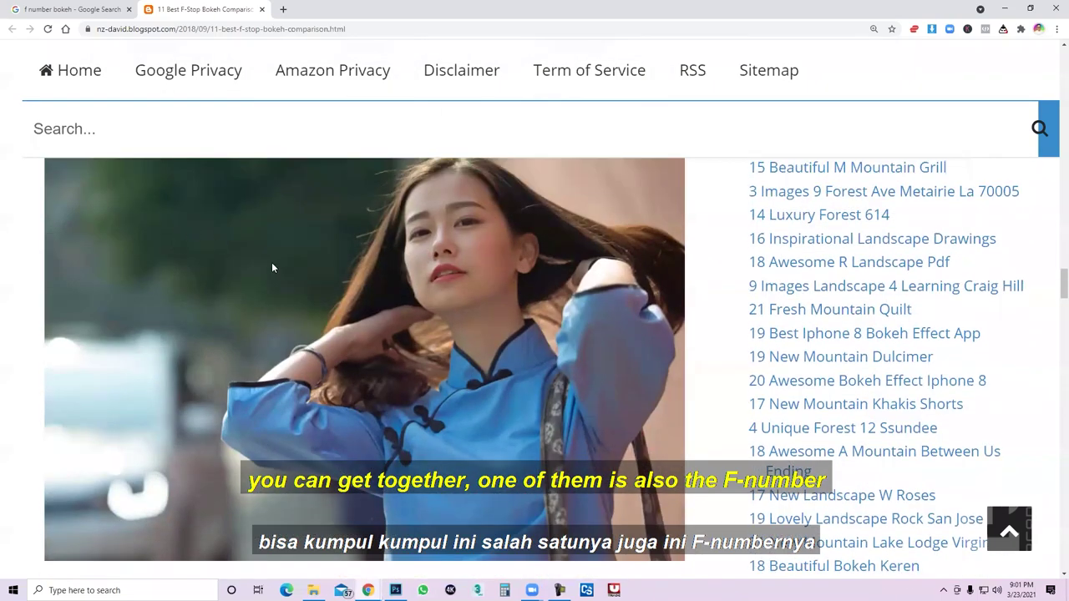
scroll(251, 267, down, 1)
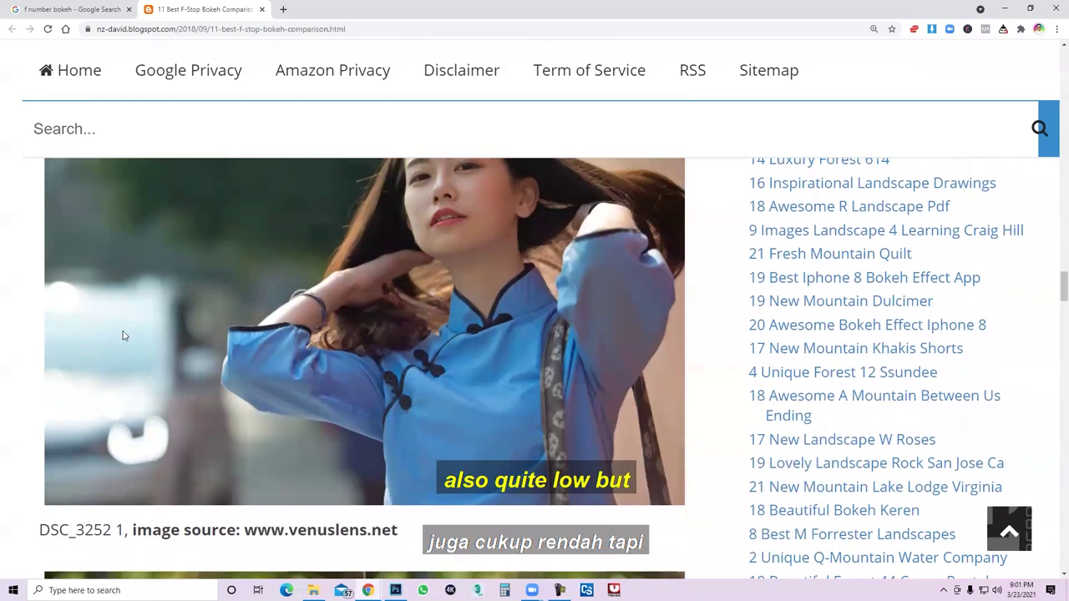
scroll(115, 367, up, 1)
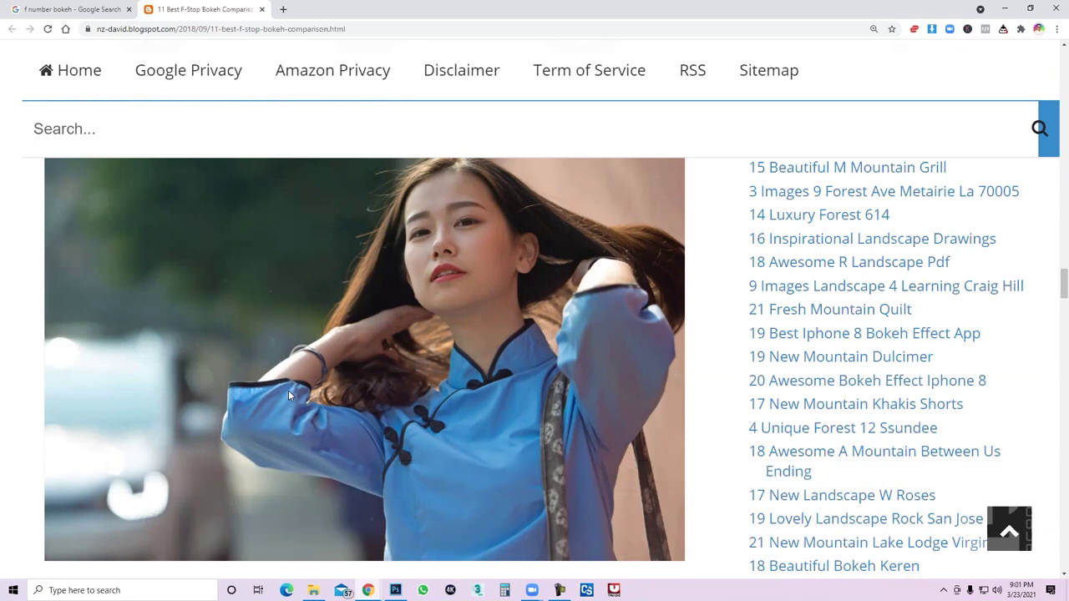
Scroll back and forth between the lens chart and the portrait photo.
scroll(295, 393, up, 1)
scroll(295, 392, up, 4)
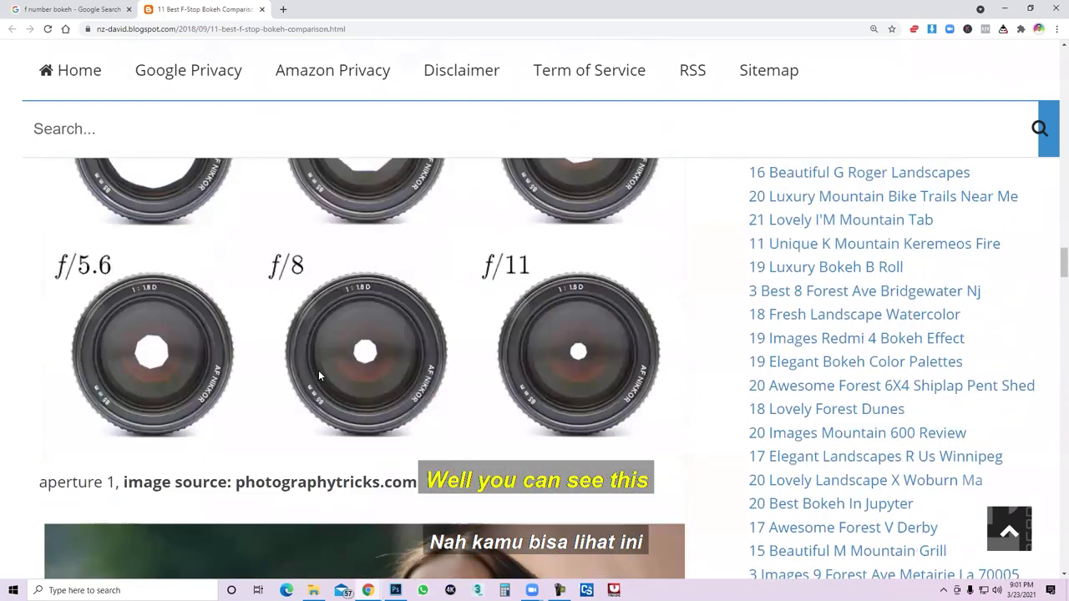
scroll(318, 370, up, 2)
scroll(353, 360, up, 5)
scroll(406, 354, up, 1)
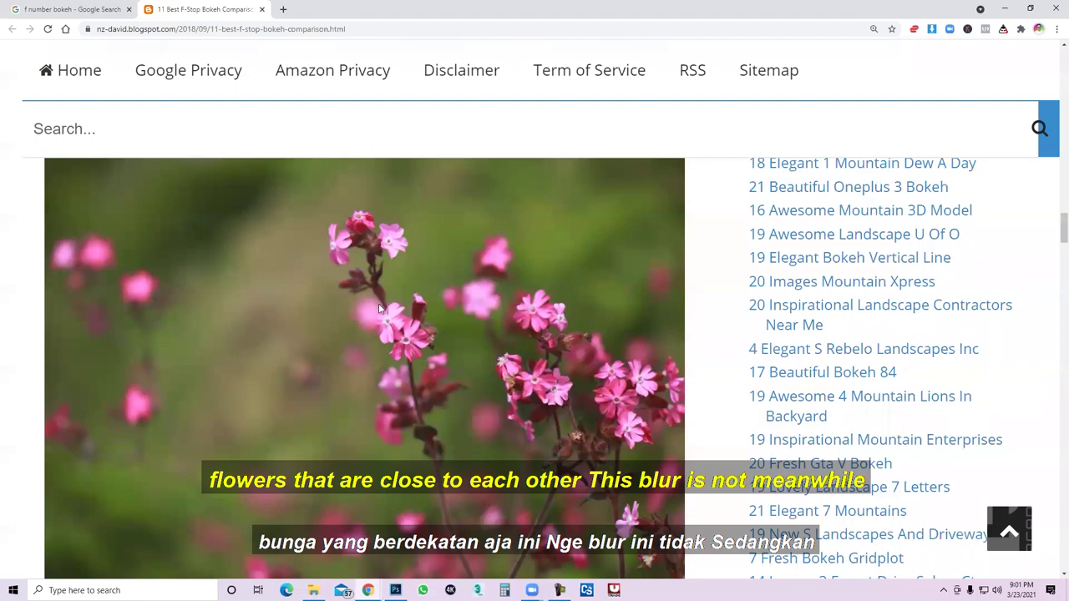
scroll(409, 349, down, 3)
scroll(408, 352, down, 3)
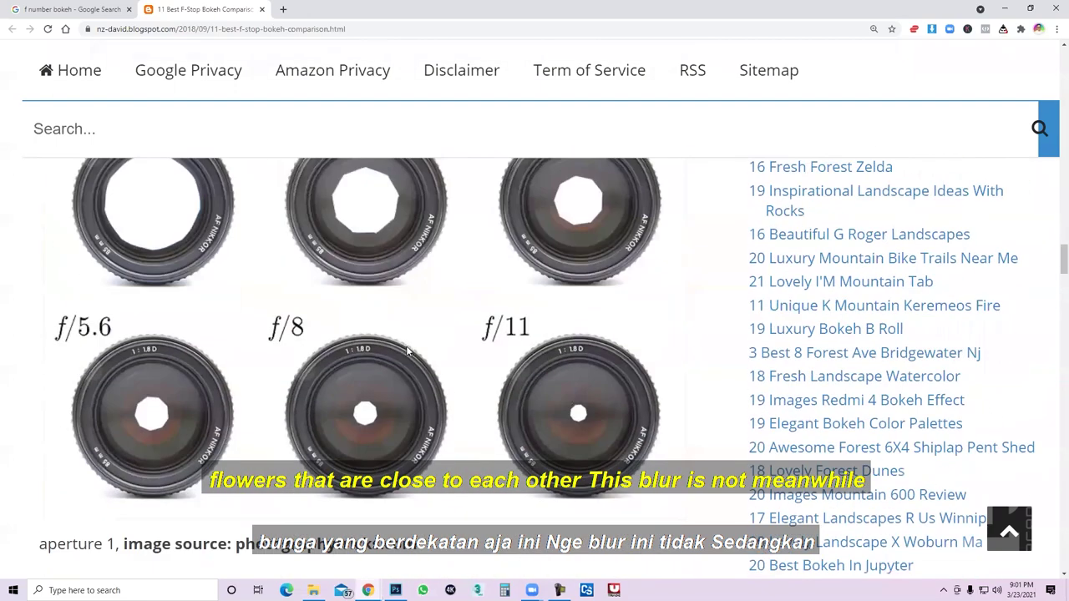
scroll(408, 350, down, 5)
scroll(274, 360, up, 4)
scroll(311, 366, up, 2)
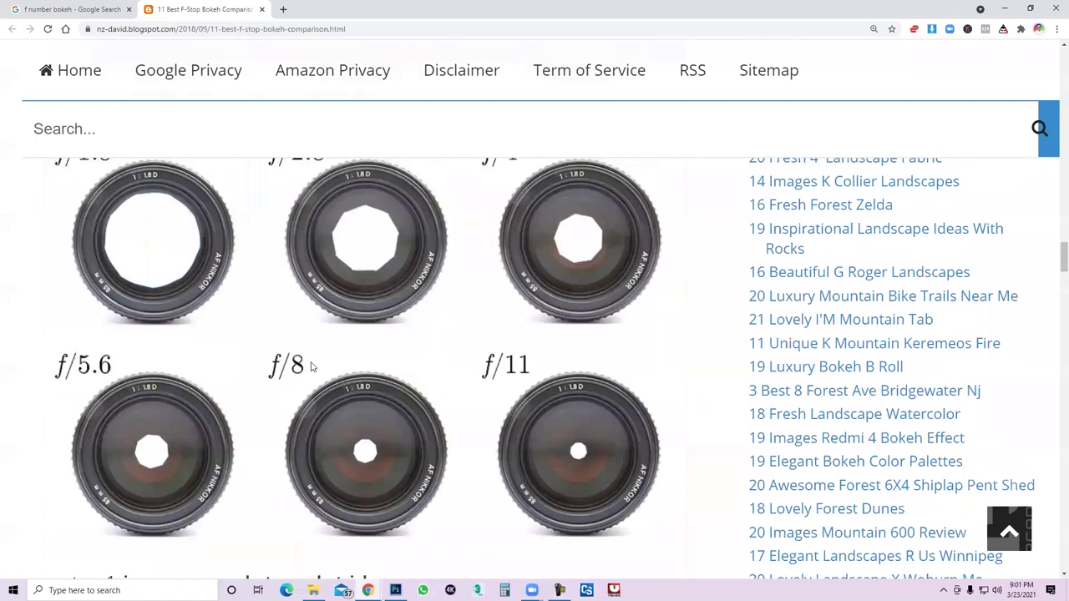
scroll(389, 338, up, 5)
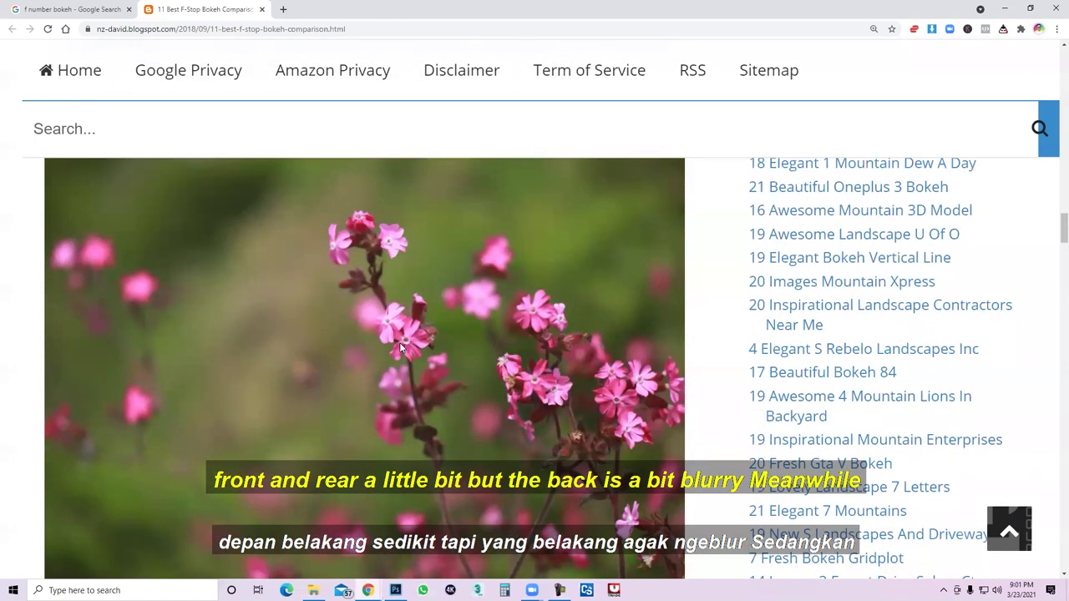
scroll(402, 351, down, 5)
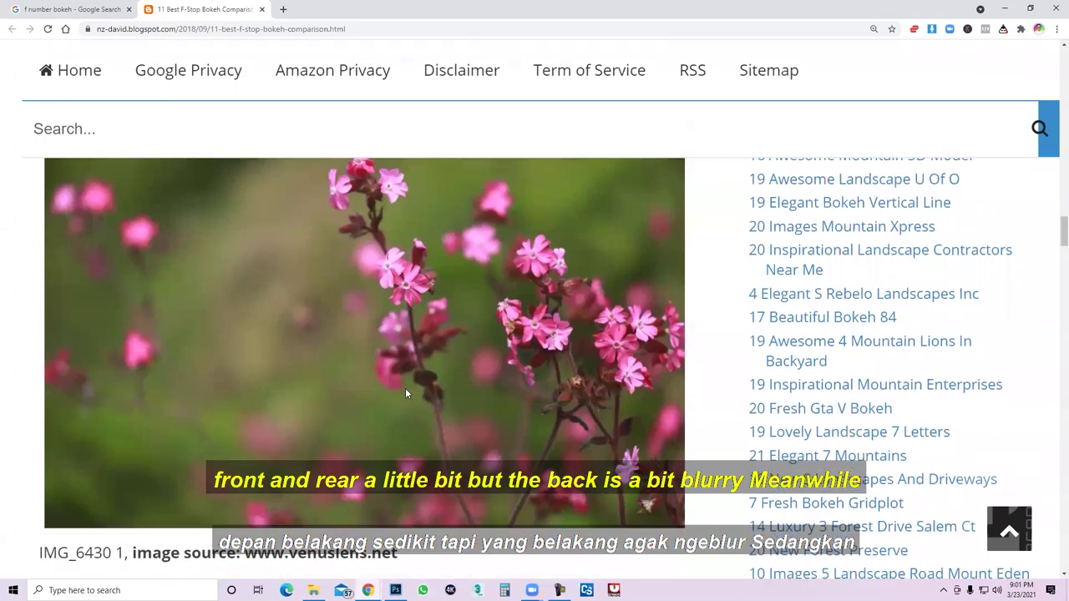
scroll(411, 370, down, 5)
scroll(411, 371, down, 1)
scroll(408, 375, up, 1)
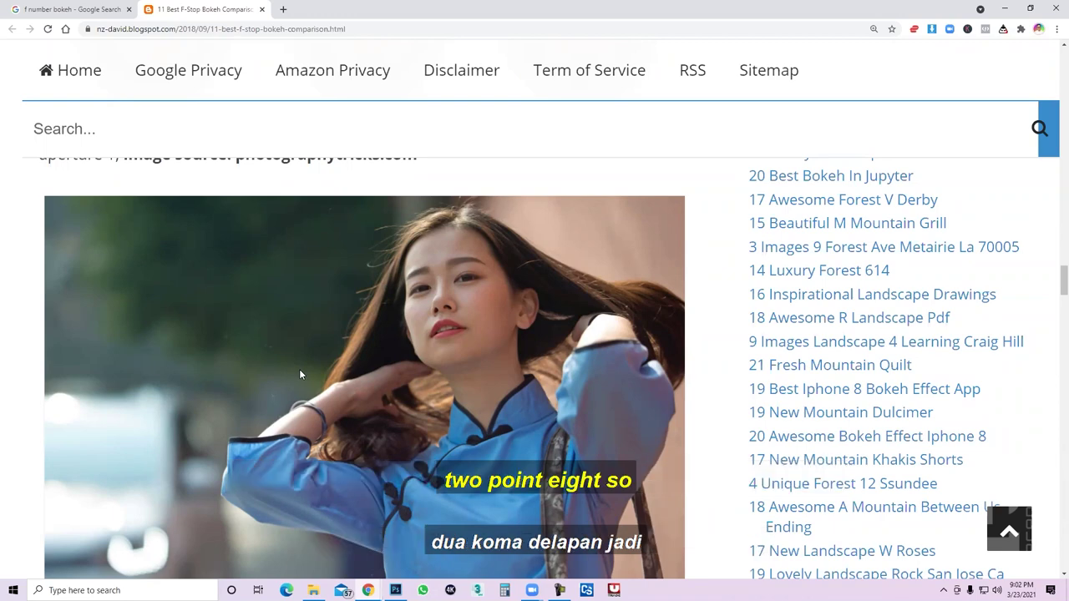
scroll(259, 441, up, 2)
scroll(259, 440, up, 1)
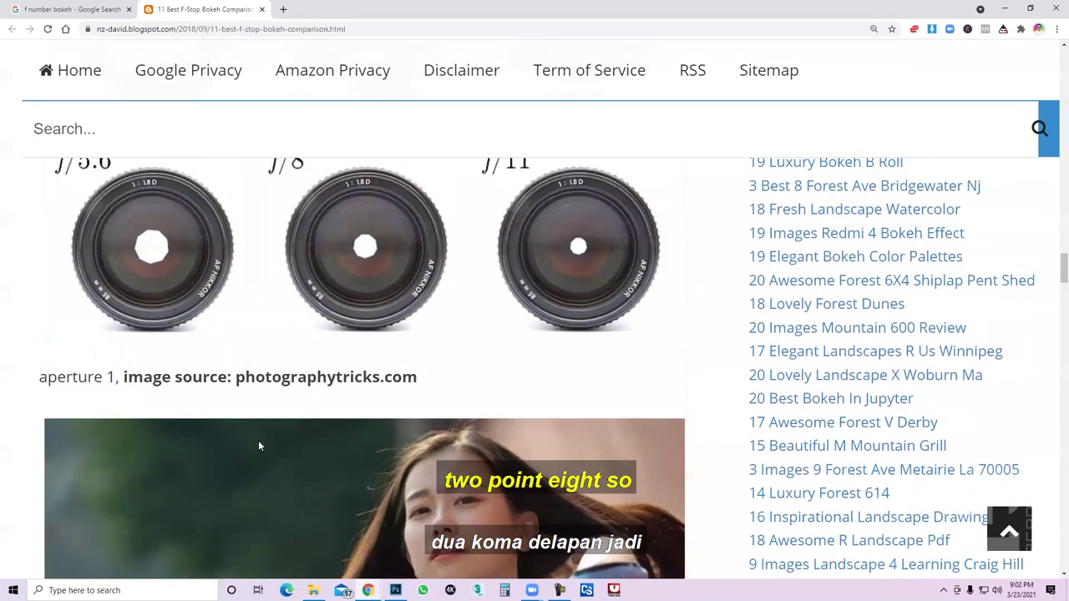
scroll(258, 440, up, 2)
scroll(258, 442, down, 5)
scroll(258, 435, down, 2)
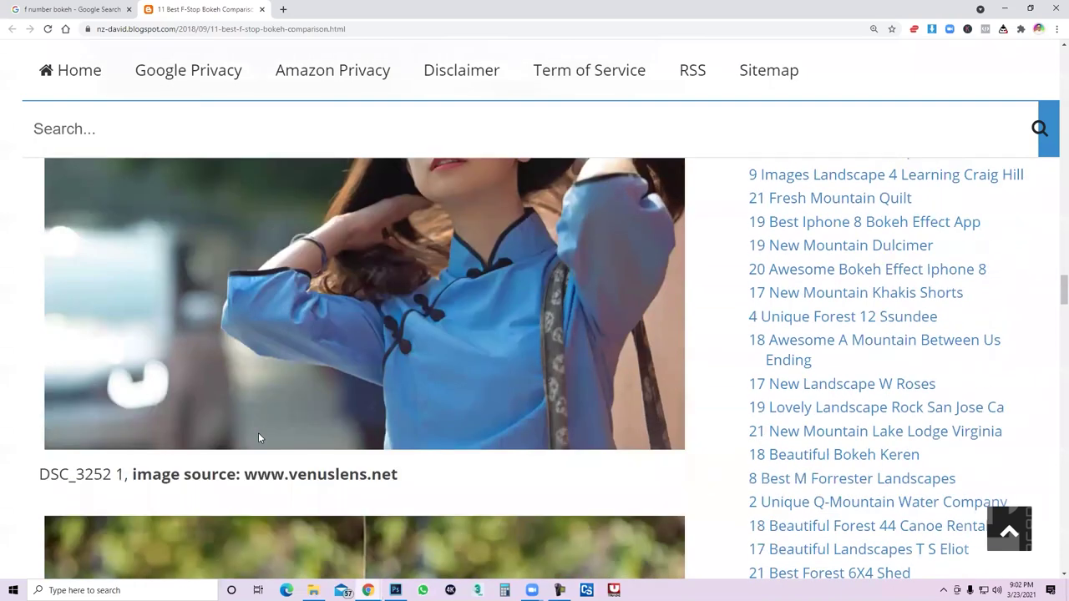
scroll(258, 432, up, 1)
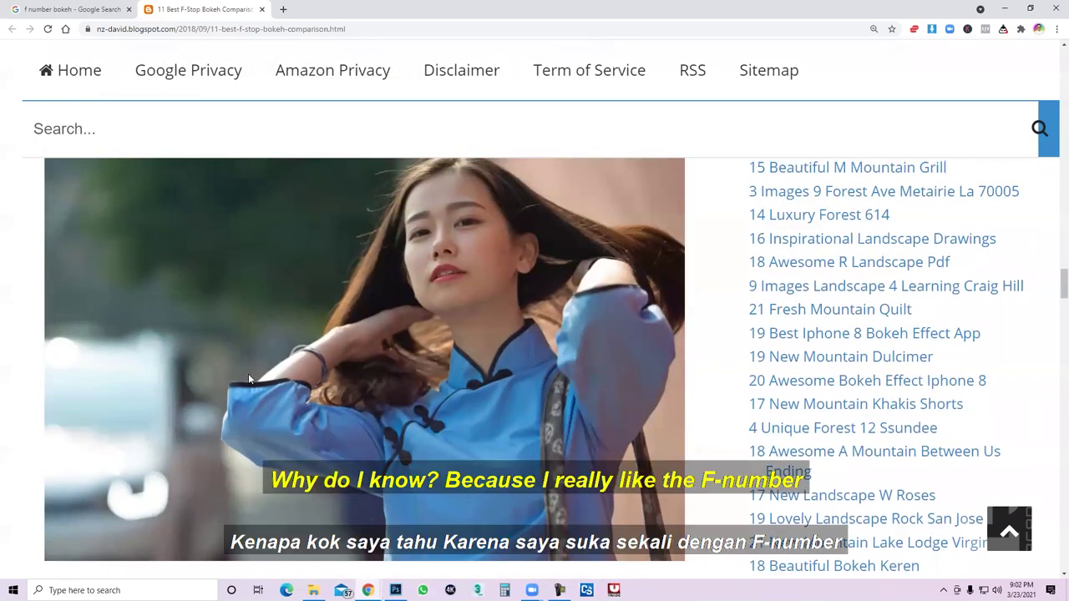
scroll(248, 390, up, 3)
scroll(248, 390, down, 4)
scroll(247, 390, up, 3)
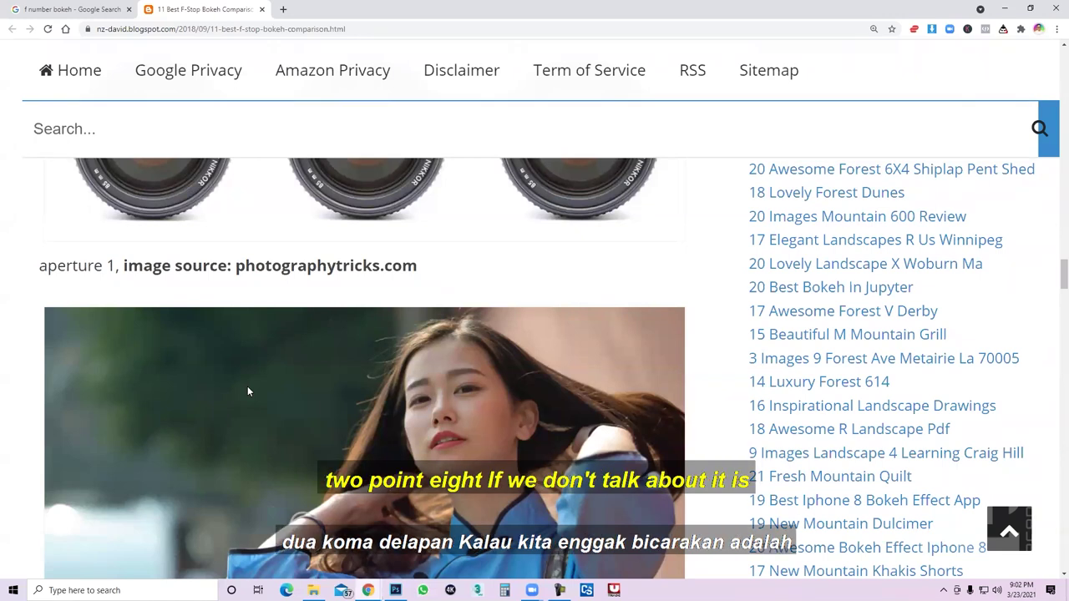
Scroll up to the IMG_6430 pink-flower photo with its blurred green background.
scroll(278, 413, down, 1)
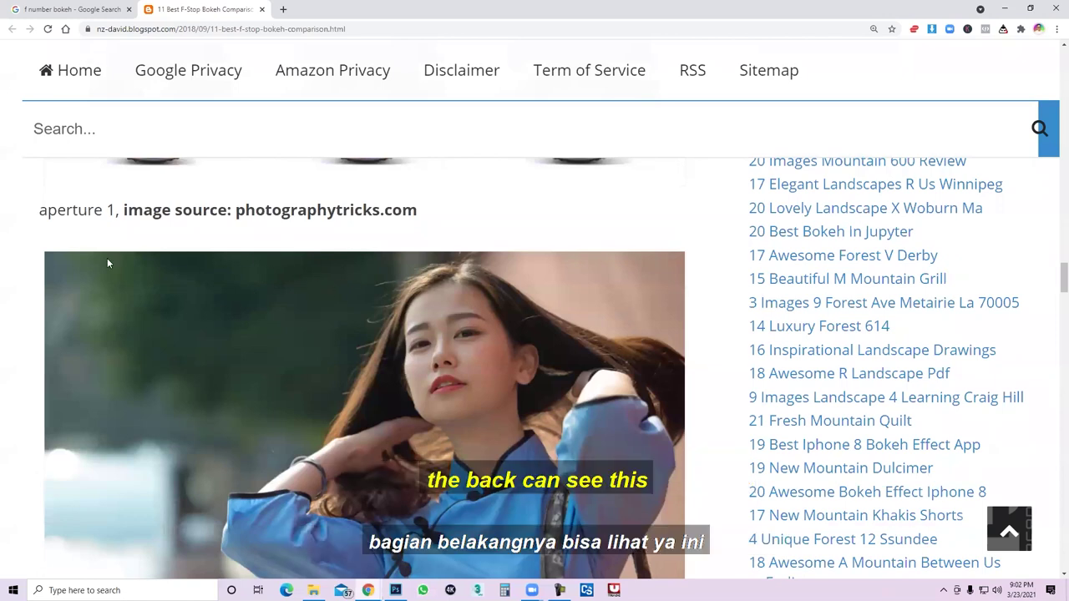
scroll(106, 320, down, 1)
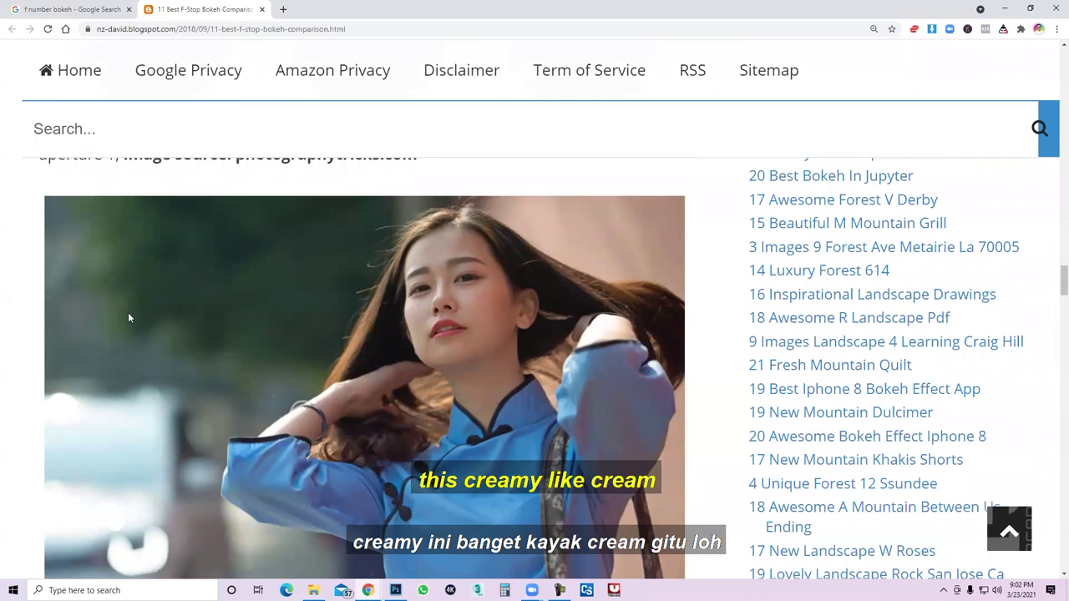
scroll(128, 318, up, 3)
scroll(304, 383, up, 3)
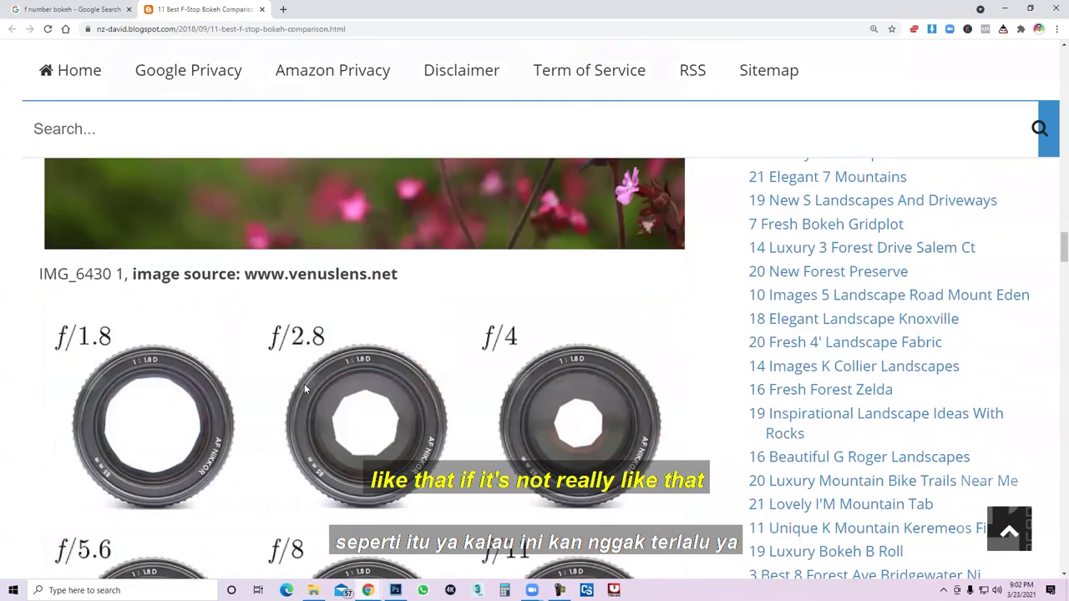
scroll(306, 384, up, 4)
scroll(305, 384, up, 1)
scroll(305, 383, down, 2)
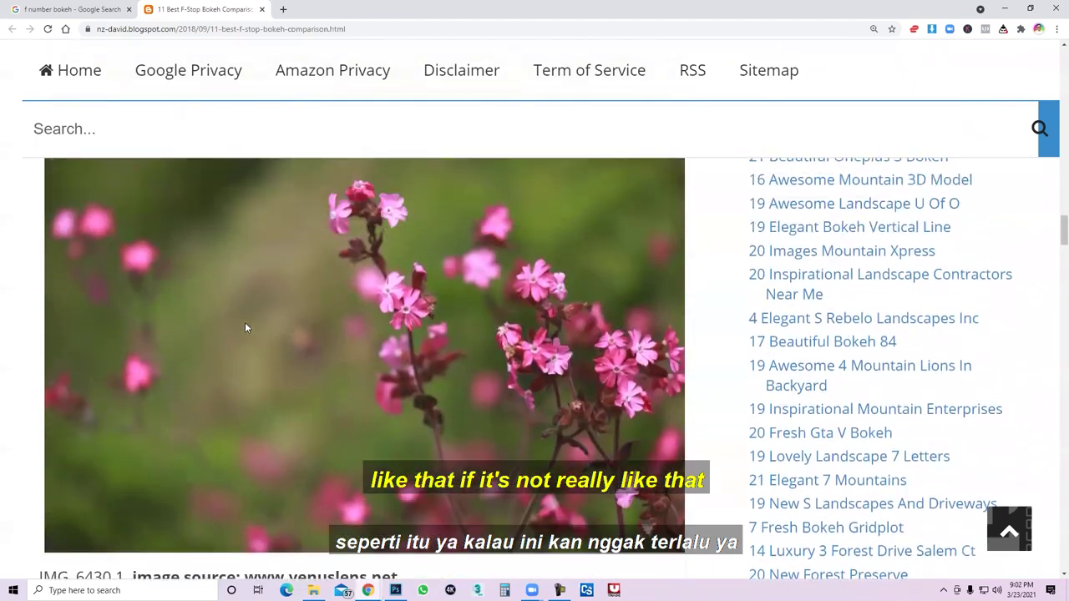
scroll(391, 253, up, 1)
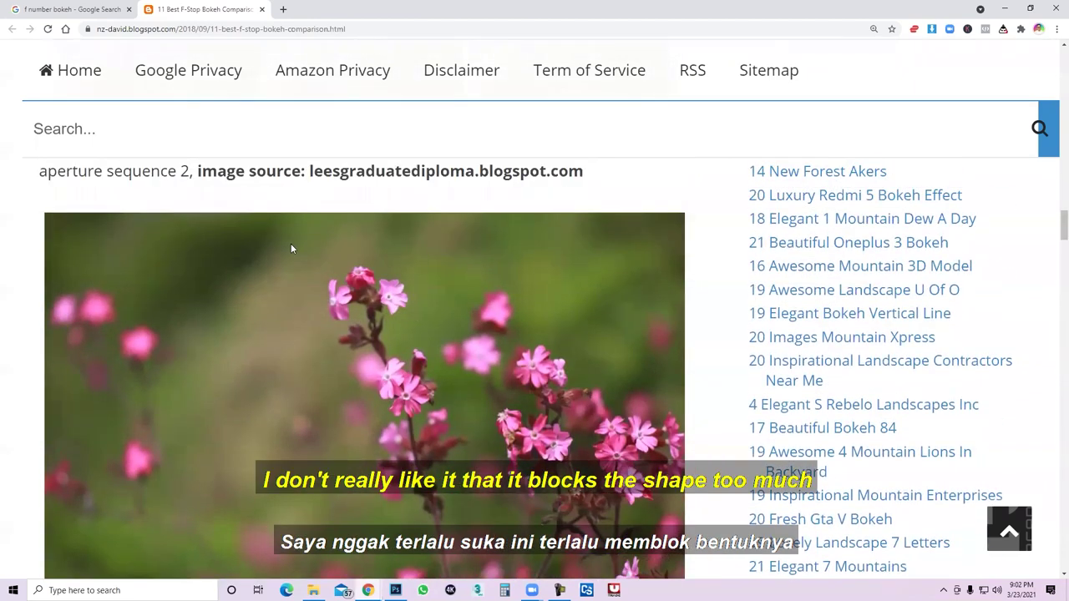
Scroll up to review the Aperture Adjustment Sequence - DOF gallery grid.
scroll(384, 400, up, 4)
scroll(383, 400, up, 3)
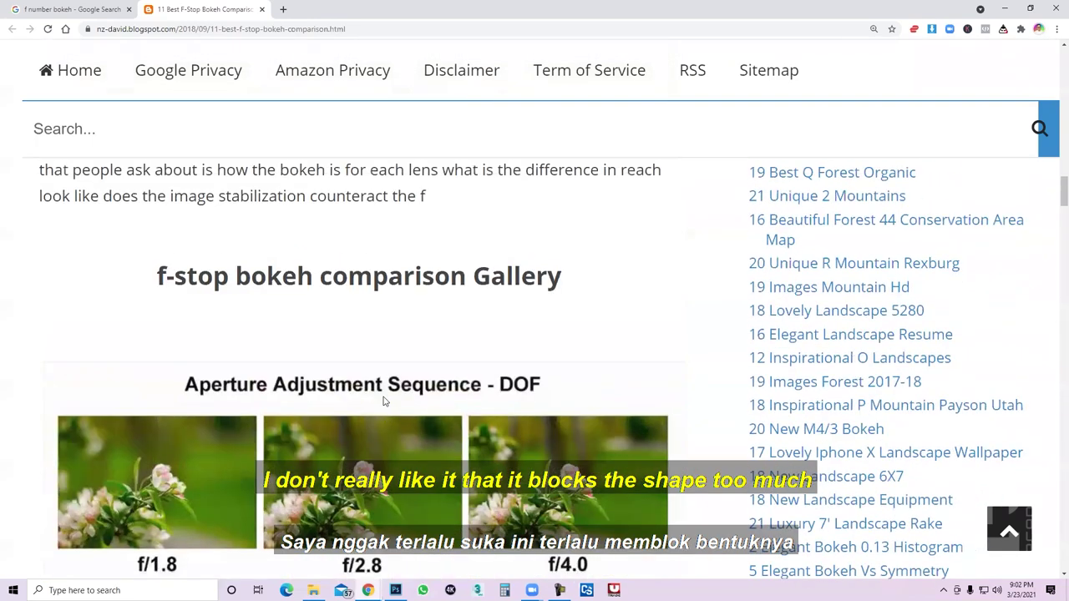
scroll(383, 400, down, 3)
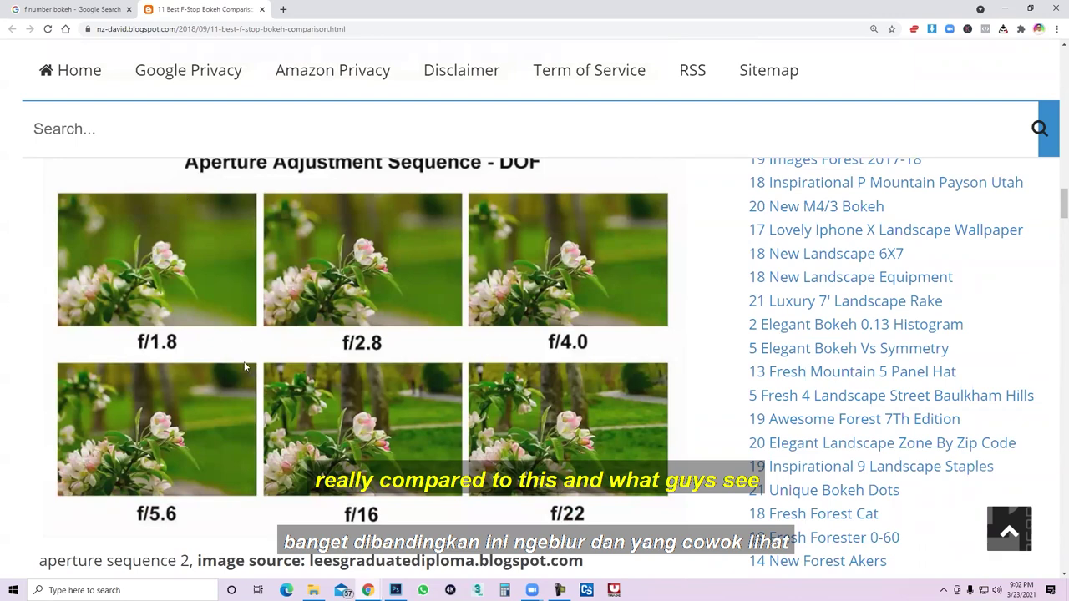
scroll(378, 319, down, 8)
scroll(373, 325, down, 3)
scroll(174, 323, up, 3)
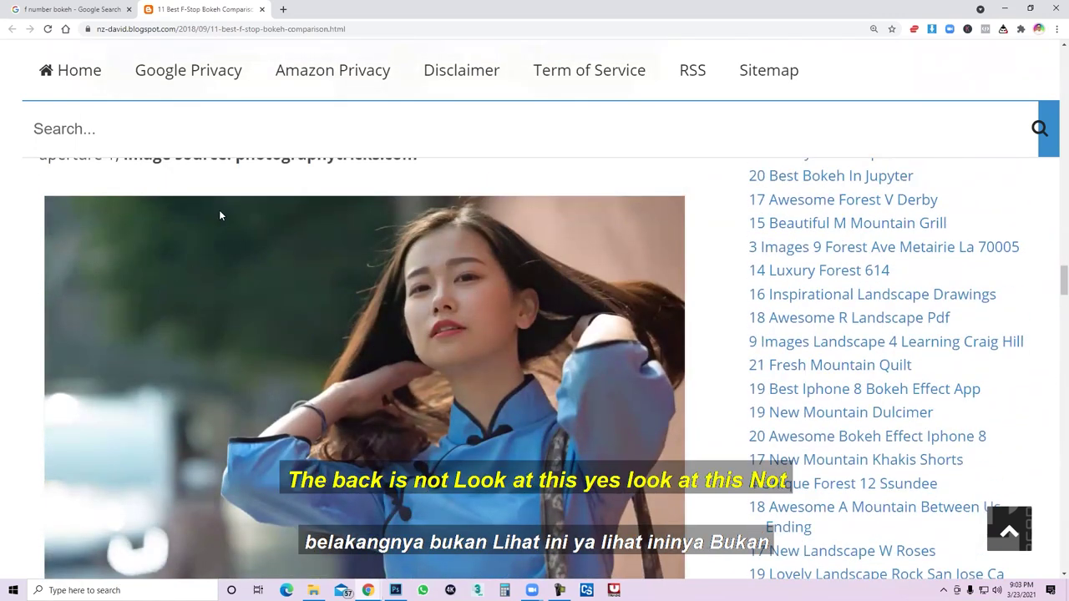
Scroll back down to the DSC_3252 portrait photo and its caption.
scroll(269, 326, down, 2)
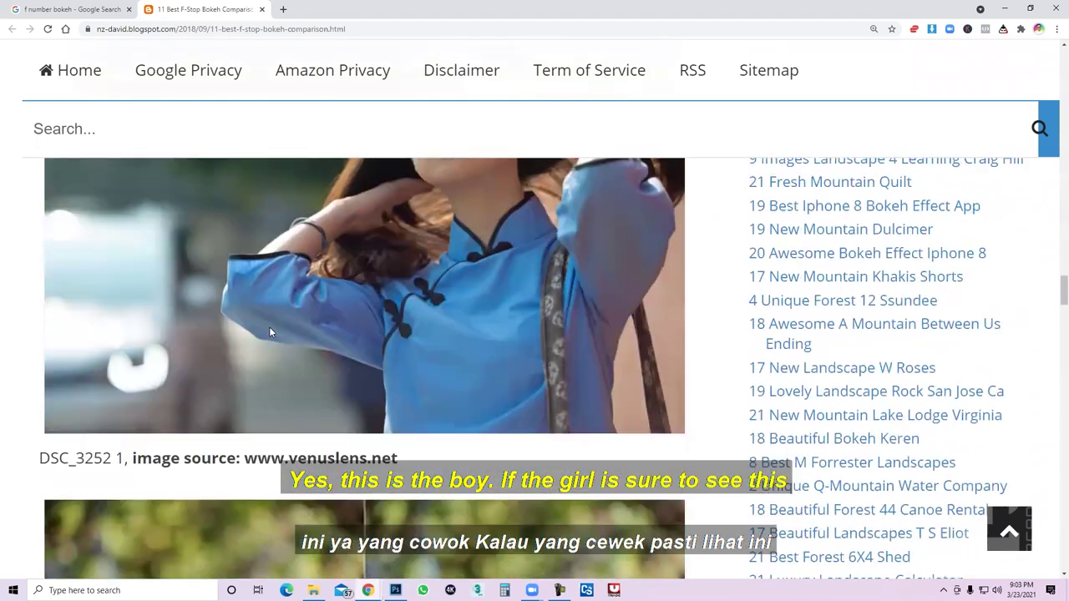
scroll(257, 373, down, 4)
scroll(246, 370, down, 3)
scroll(254, 370, up, 3)
scroll(253, 367, up, 5)
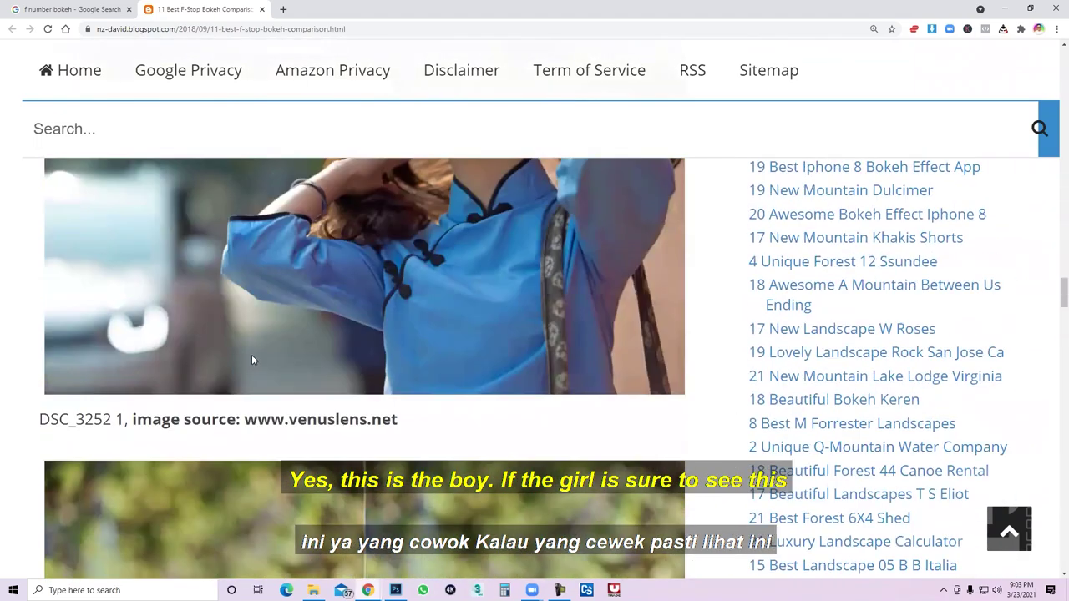
scroll(167, 351, up, 4)
scroll(167, 355, down, 1)
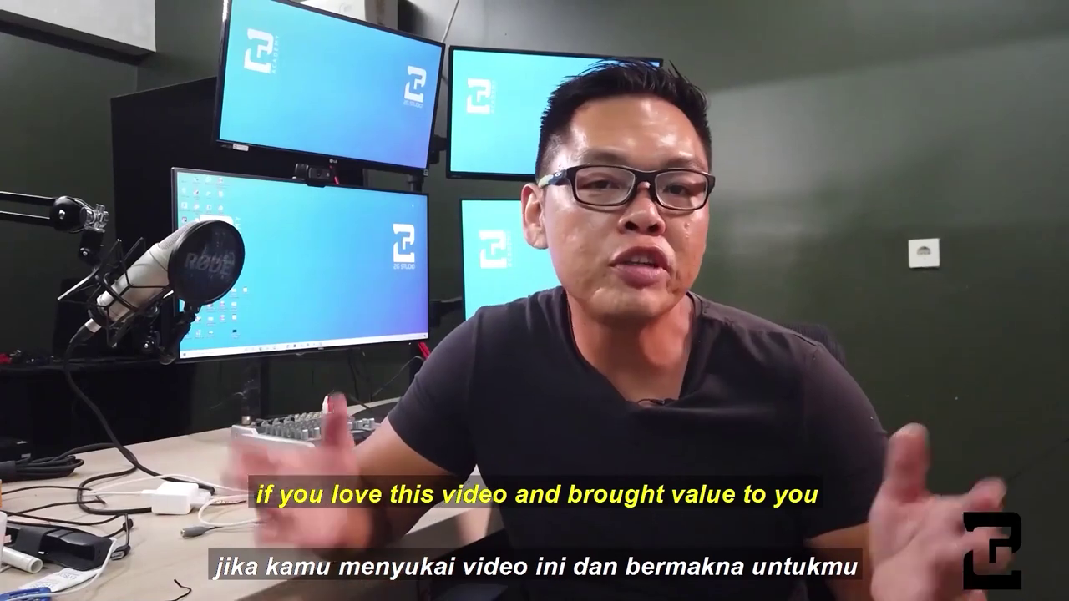